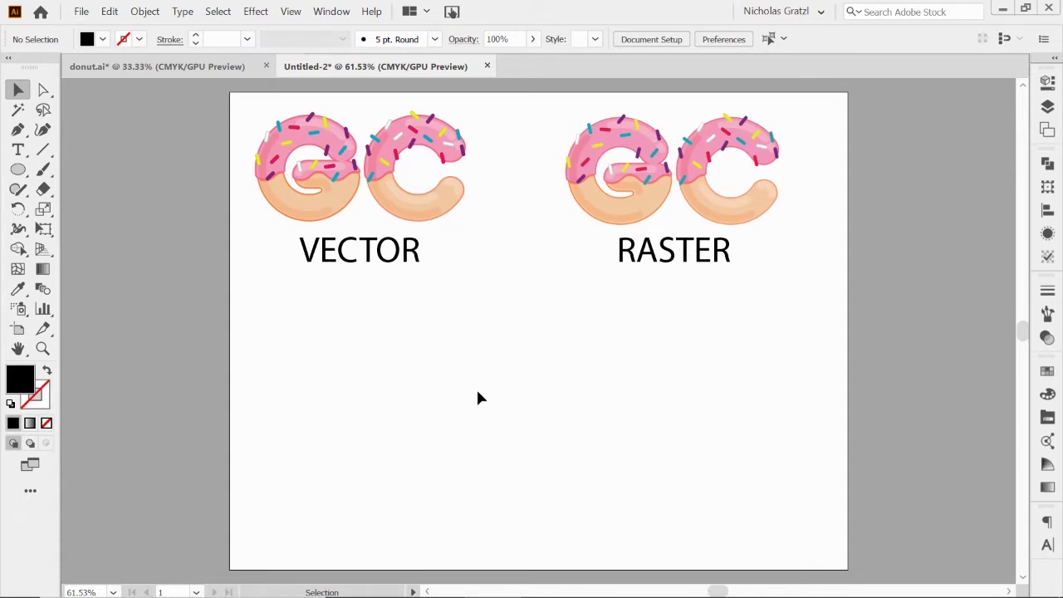
Step: Select the raster GC donut artwork and examine its sprinkle and icing edges up close at up to 4800% magnification
{"action": "left_click_drag", "start_coordinate": [556, 107], "coordinate": [801, 226]}
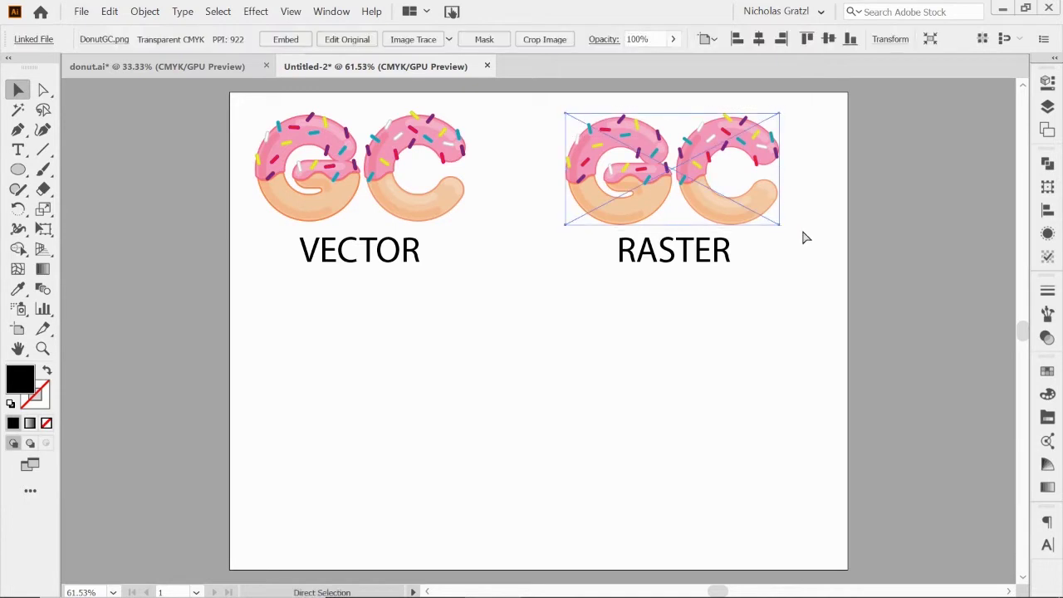
{"action": "key", "text": "ctrl+equal"}
{"action": "key", "text": "ctrl+equal"}
{"action": "key", "text": "ctrl+equal"}
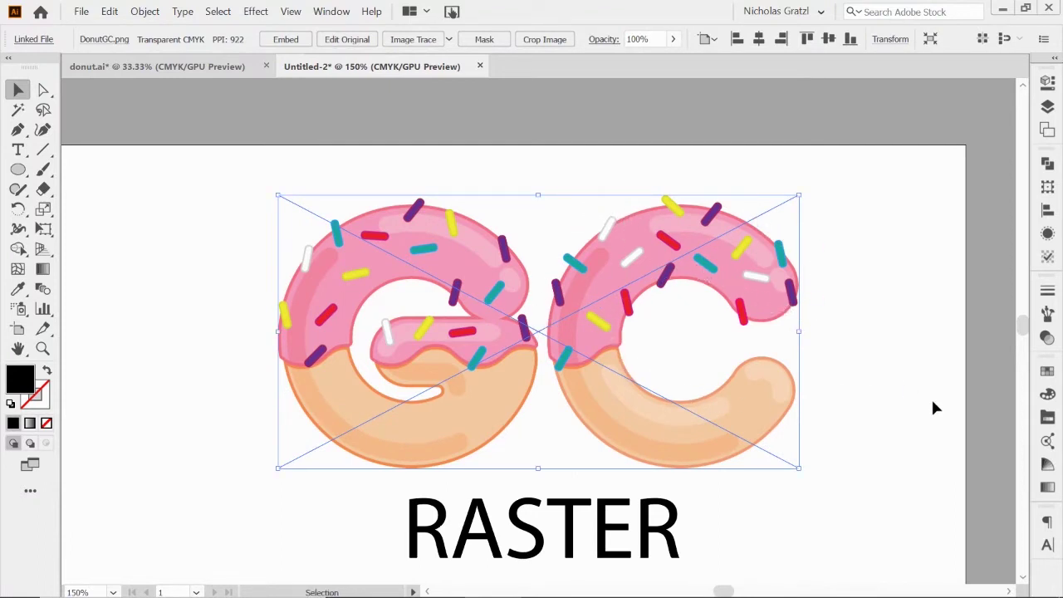
{"action": "key", "text": "ctrl+plus"}
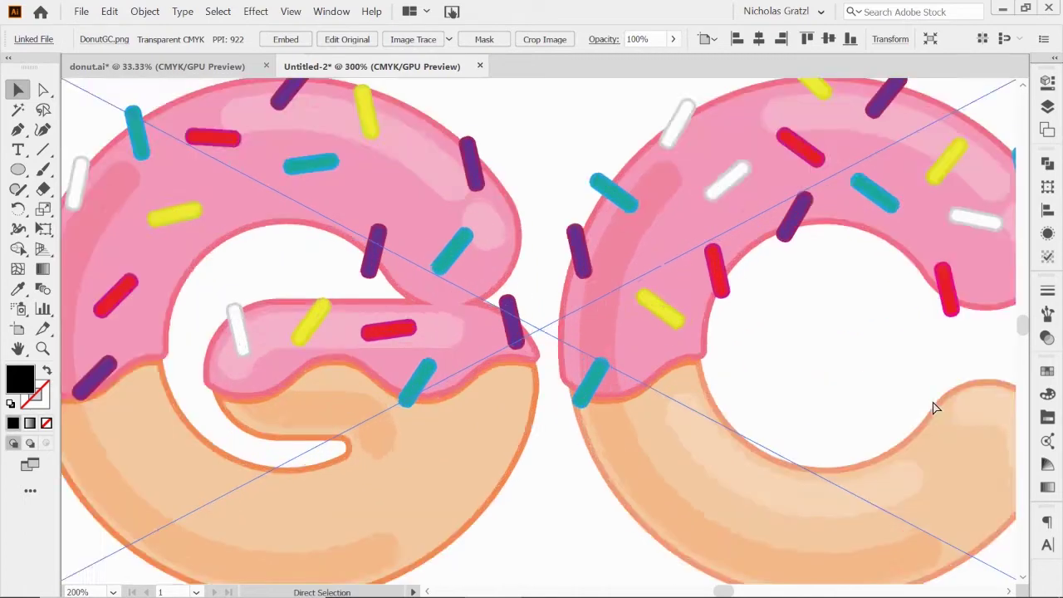
{"action": "key", "text": "ctrl+plus"}
{"action": "key", "text": "ctrl+plus"}
{"action": "key", "text": "ctrl+plus"}
{"action": "key", "text": "ctrl+plus"}
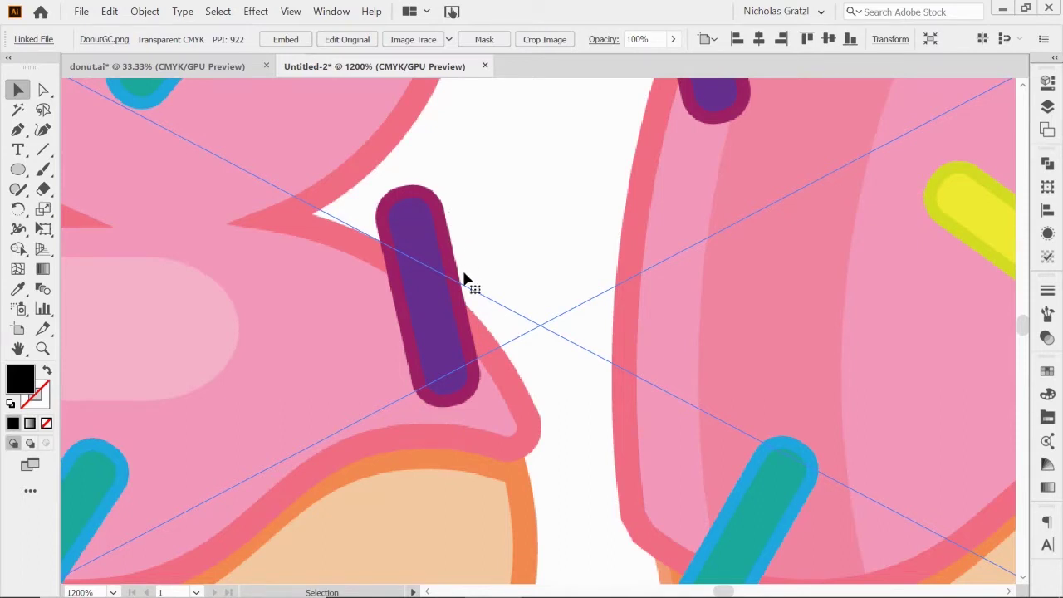
{"action": "key", "text": "ctrl+plus"}
{"action": "key", "text": "ctrl+plus"}
{"action": "key", "text": "ctrl+plus"}
{"action": "key", "text": "ctrl+plus"}
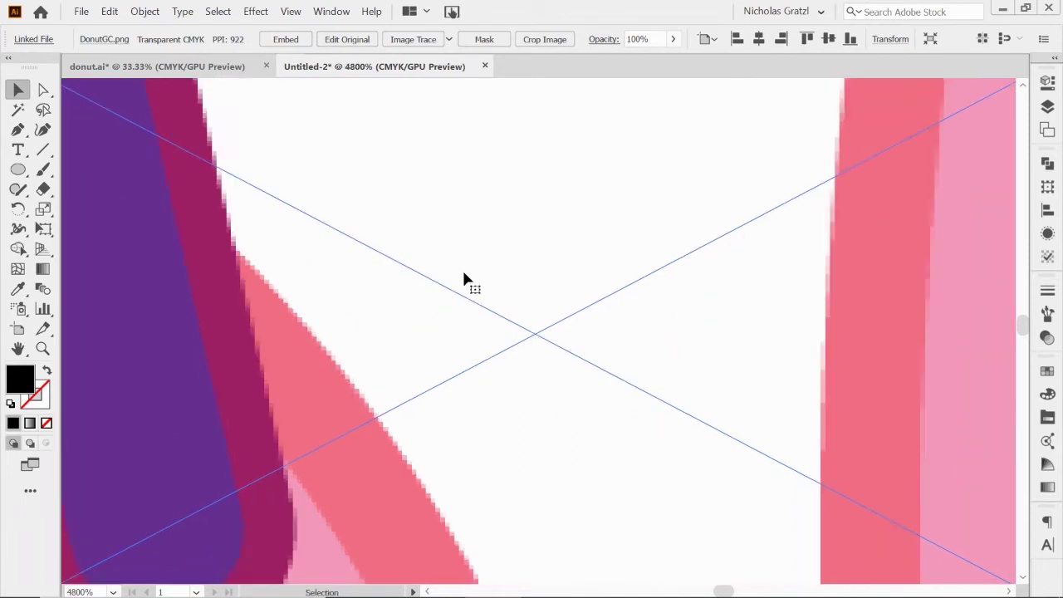
{"action": "scroll", "coordinate": [464, 279], "scroll_direction": "left", "scroll_amount": 5}
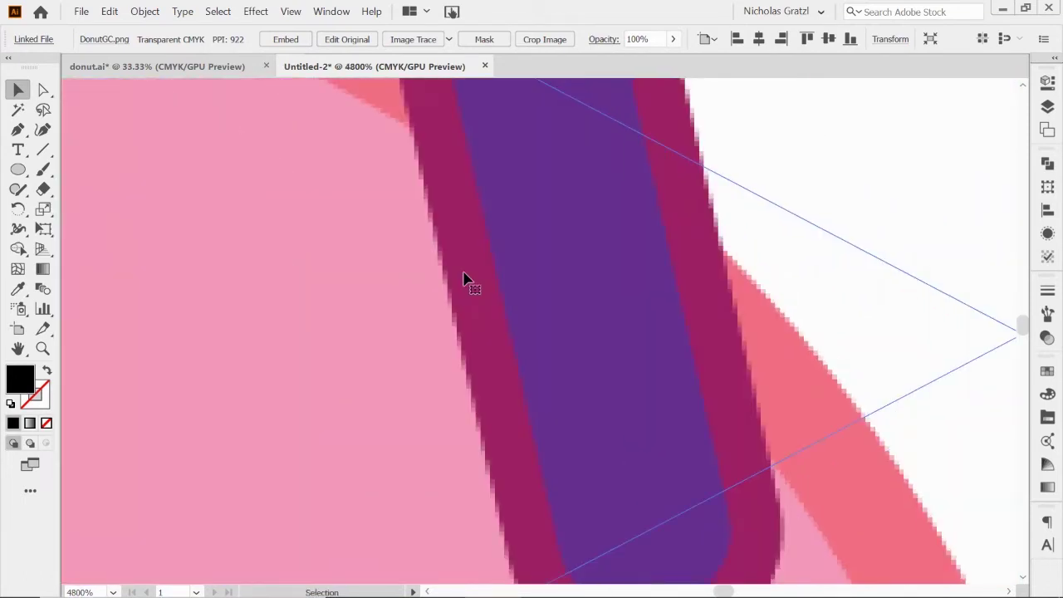
{"action": "scroll", "coordinate": [464, 278], "scroll_direction": "up", "scroll_amount": 5}
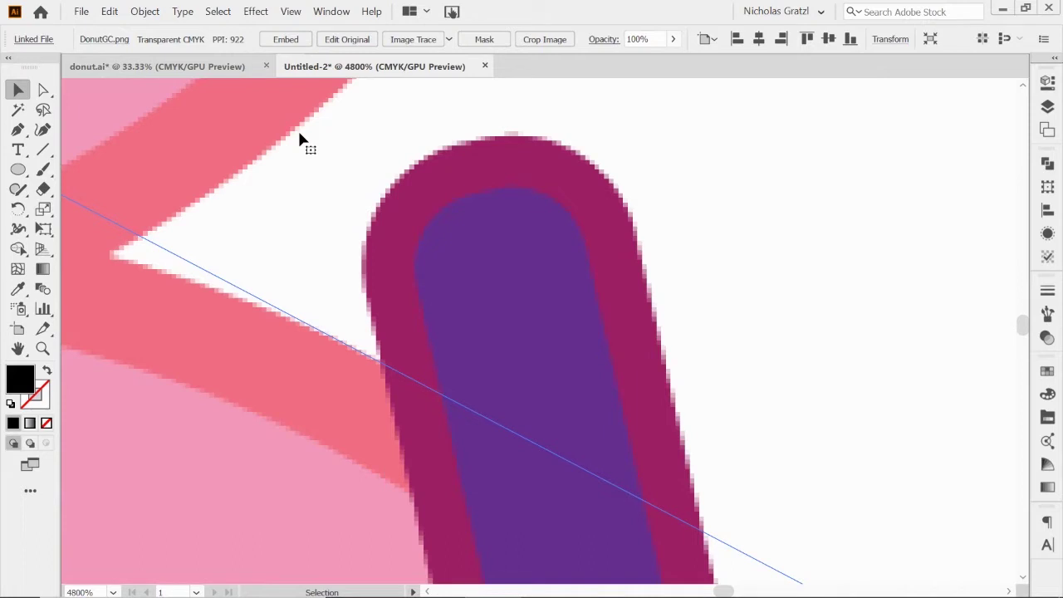
{"action": "key", "text": "ctrl+0"}
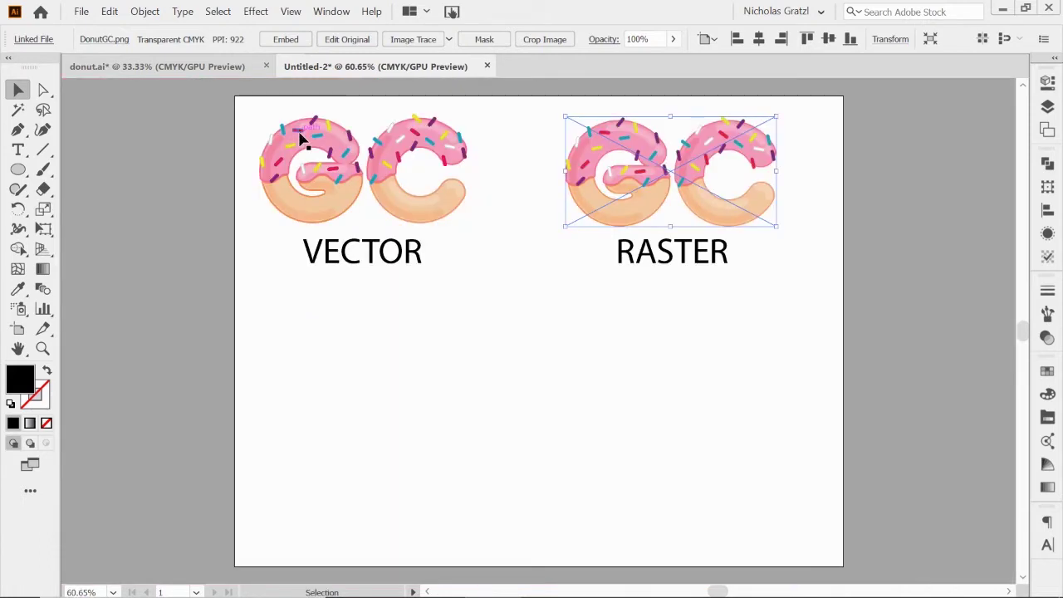
Step: Select the vector GC donut artwork, deselect it, and examine the edges of a purple sprinkle at up to 51000% magnification
{"action": "left_click_drag", "start_coordinate": [245, 108], "coordinate": [488, 231]}
{"action": "key", "text": "a"}
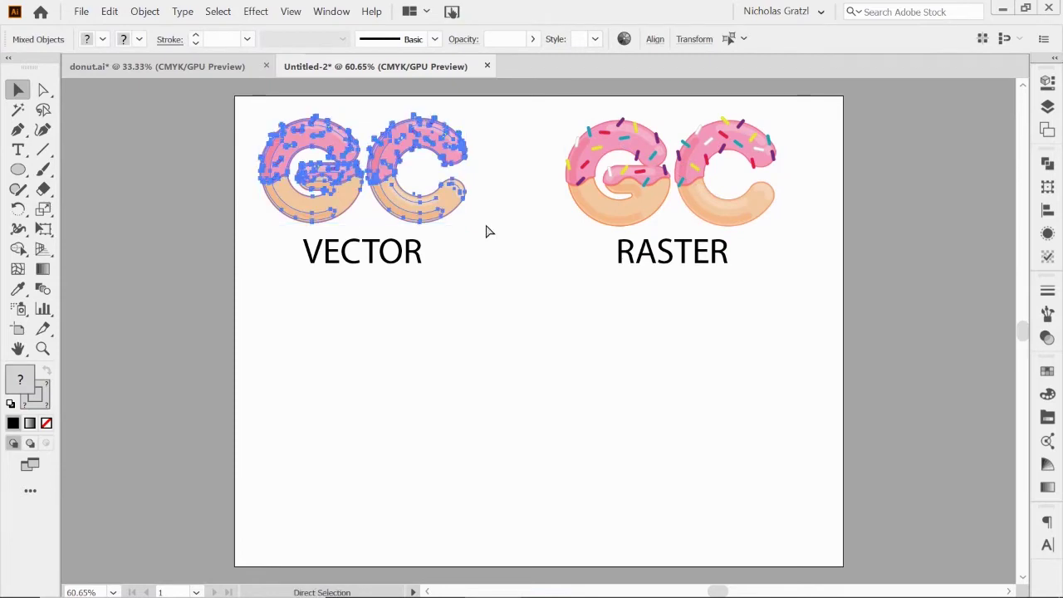
{"action": "key", "text": "ctrl+equal"}
{"action": "key", "text": "ctrl+equal"}
{"action": "key", "text": "ctrl+equal"}
{"action": "key", "text": "ctrl+equal"}
{"action": "key", "text": "v"}
{"action": "left_click", "coordinate": [533, 206]}
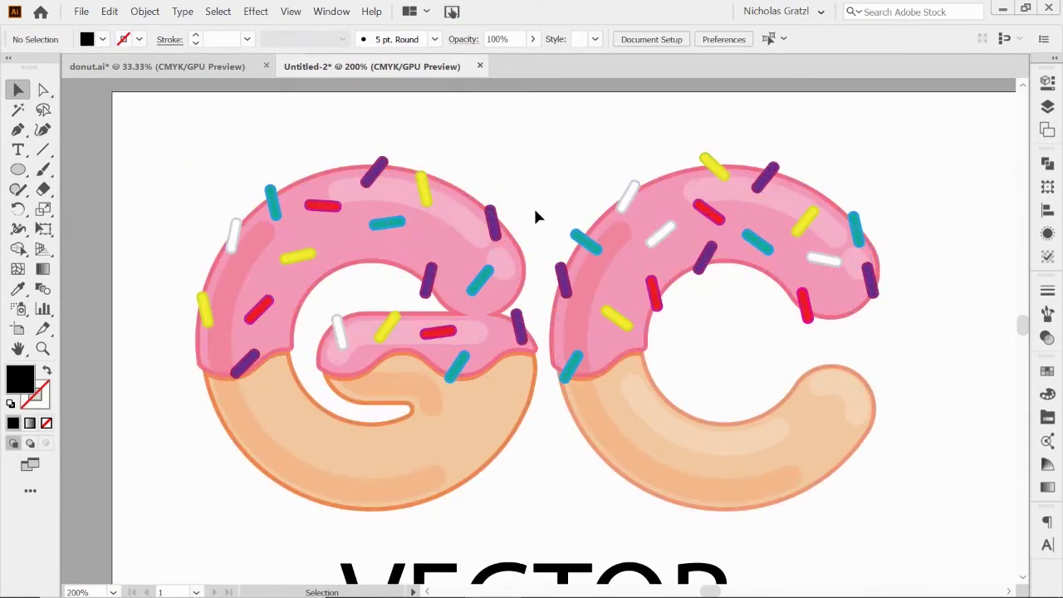
{"action": "key", "text": "a"}
{"action": "key", "text": "ctrl+equal"}
{"action": "key", "text": "ctrl+equal"}
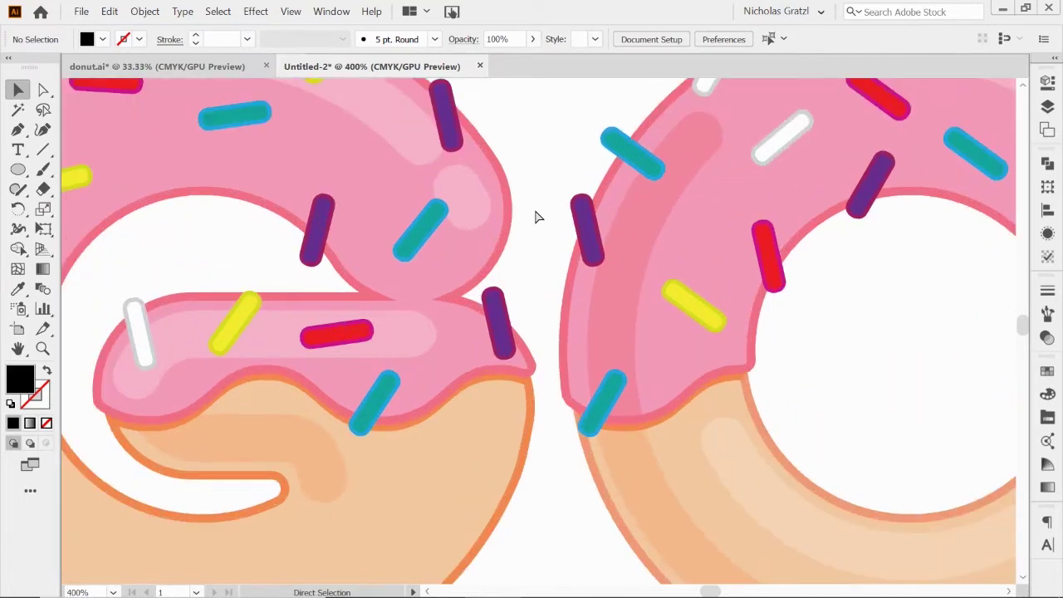
{"action": "key", "text": "ctrl+equal"}
{"action": "key", "text": "ctrl+equal"}
{"action": "key", "text": "ctrl+equal"}
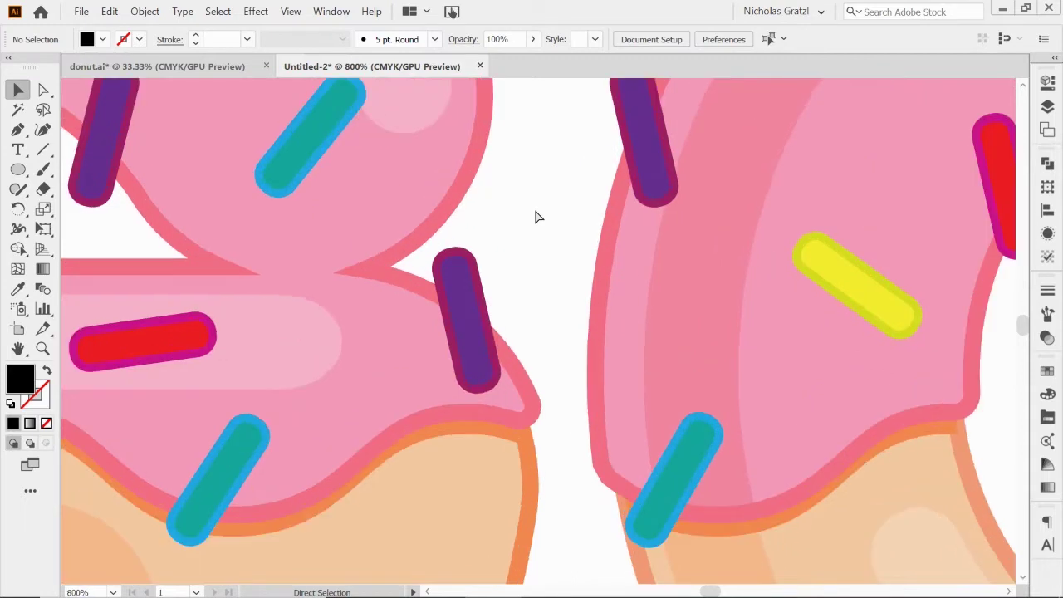
{"action": "key", "text": "ctrl+equal"}
{"action": "key", "text": "ctrl+equal"}
{"action": "key", "text": "ctrl+equal"}
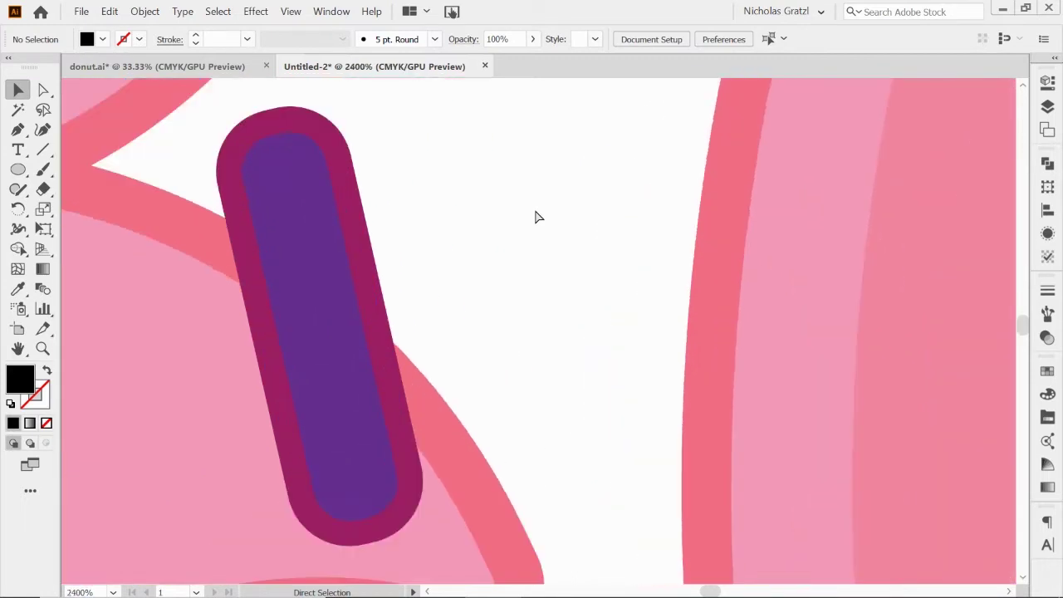
{"action": "key", "text": "ctrl+equal"}
{"action": "key", "text": "ctrl+equal"}
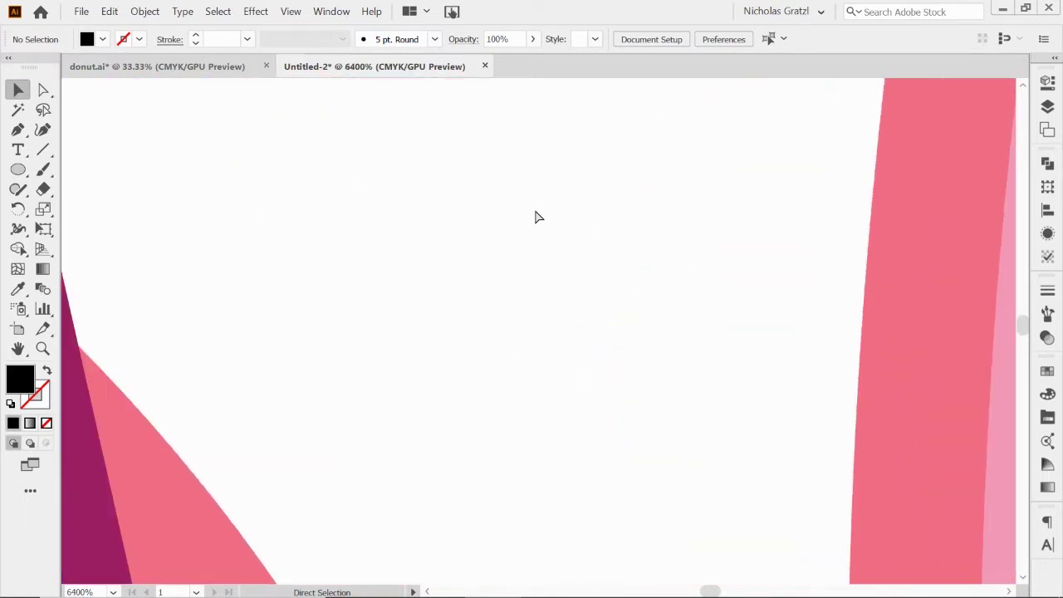
{"action": "scroll", "coordinate": [535, 216], "scroll_direction": "left", "scroll_amount": 3}
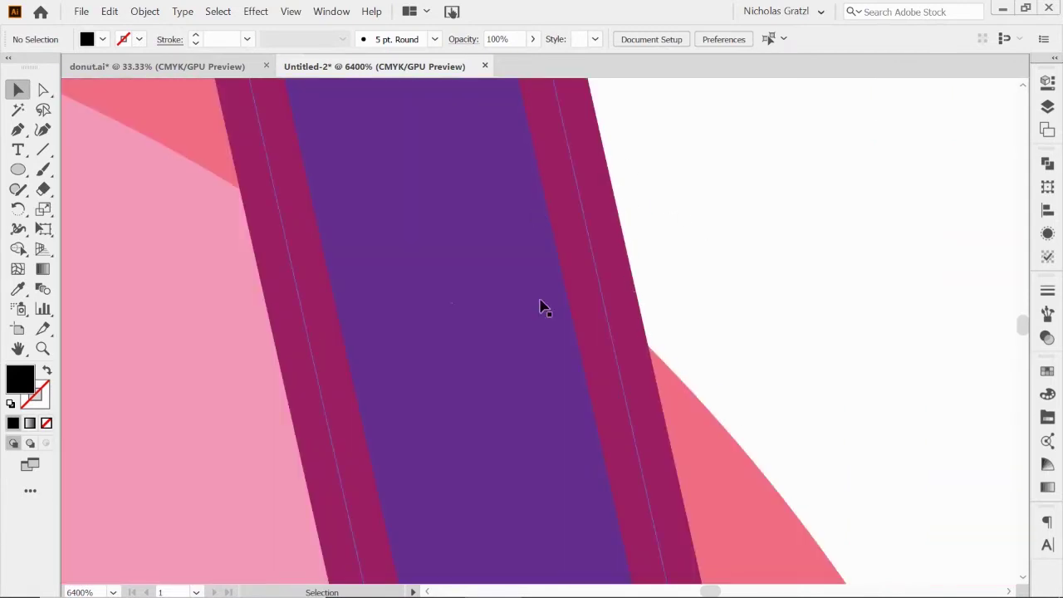
{"action": "scroll", "coordinate": [441, 323], "scroll_direction": "up", "scroll_amount": 2}
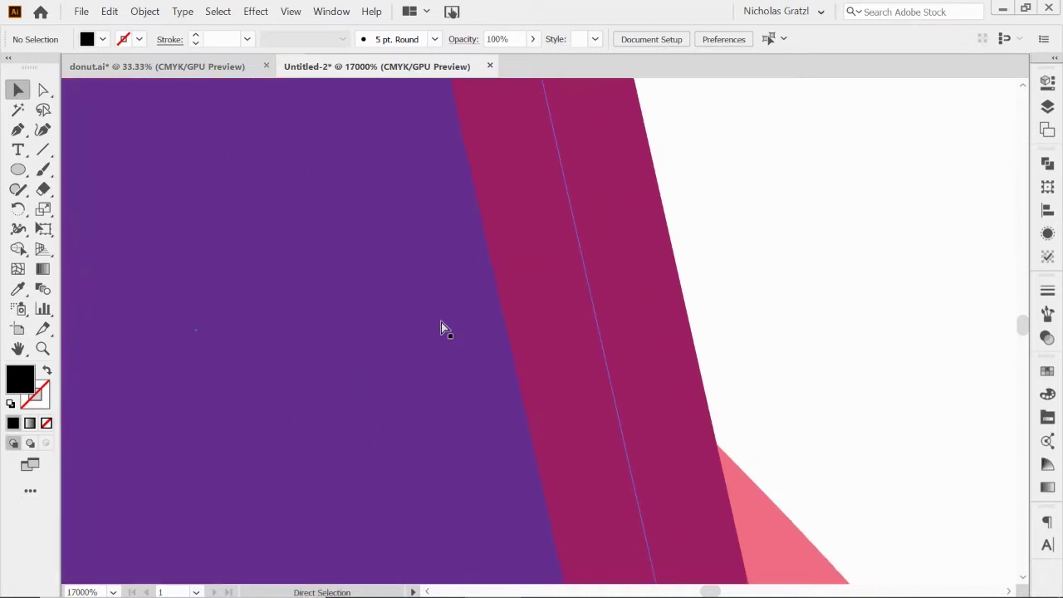
{"action": "scroll", "coordinate": [441, 324], "scroll_direction": "up", "scroll_amount": 2}
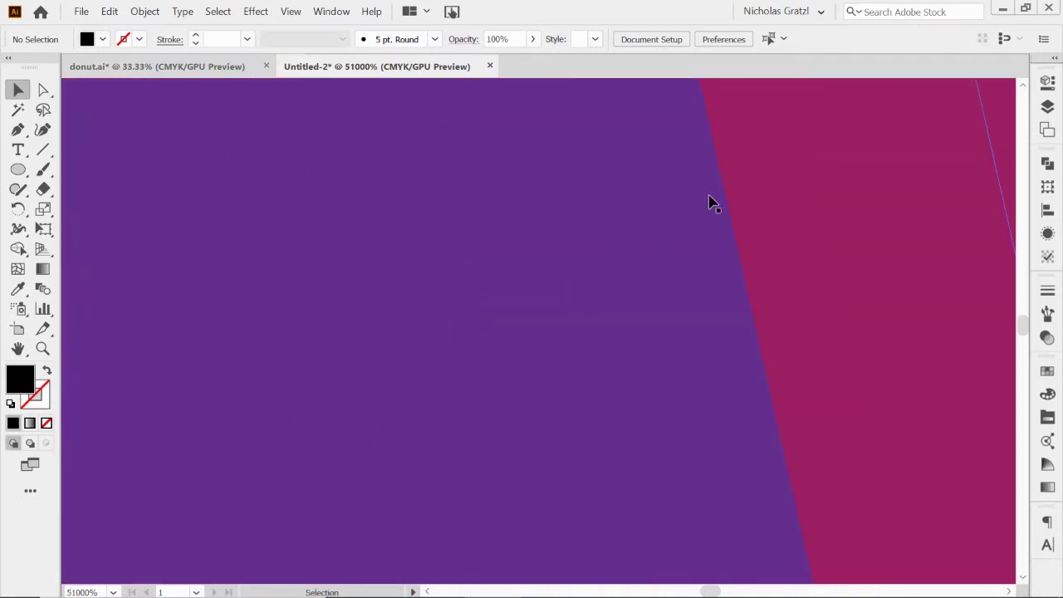
Step: Examine the sprinkle outline and pink icing highlight of the vector lettering, returning to a view of both artworks
{"action": "scroll", "coordinate": [742, 235], "scroll_direction": "down", "scroll_amount": 3}
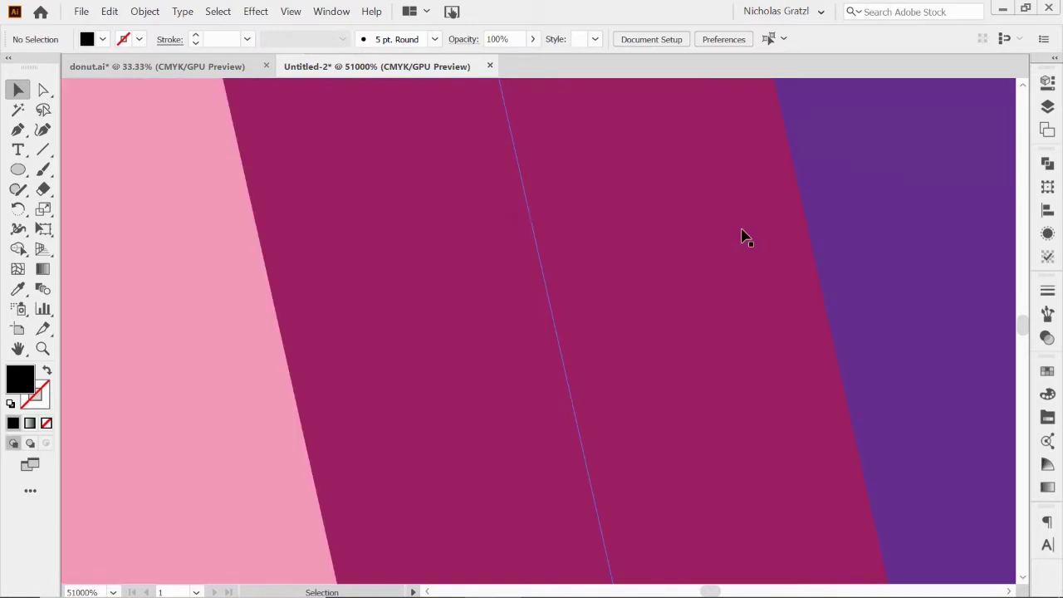
{"action": "scroll", "coordinate": [745, 237], "scroll_direction": "left", "scroll_amount": 3}
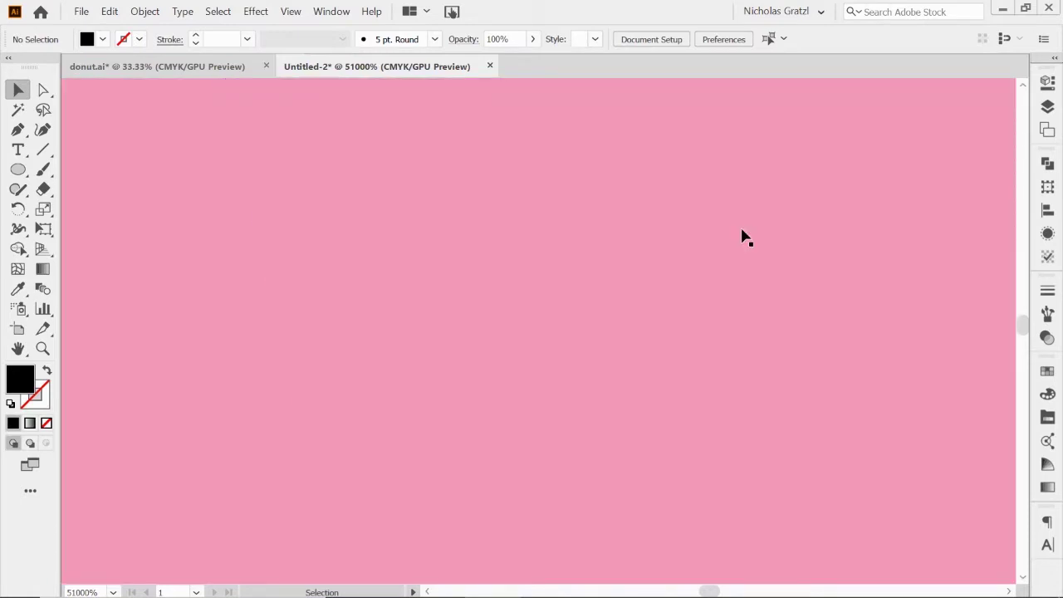
{"action": "scroll", "coordinate": [745, 237], "scroll_direction": "left", "scroll_amount": 3}
{"action": "scroll", "coordinate": [745, 238], "scroll_direction": "right", "scroll_amount": 3}
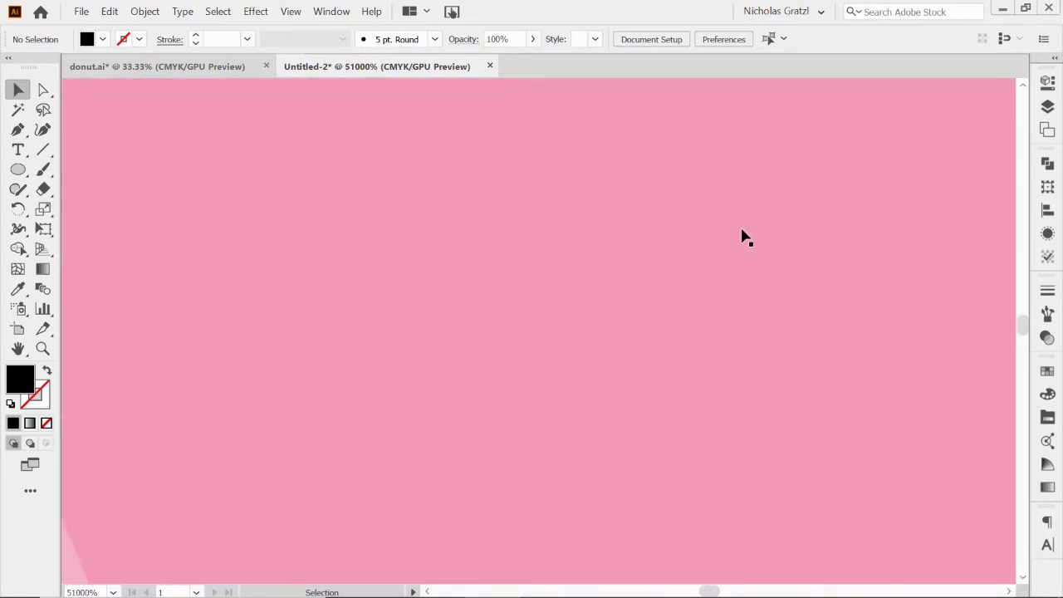
{"action": "scroll", "coordinate": [745, 238], "scroll_direction": "down", "scroll_amount": 5}
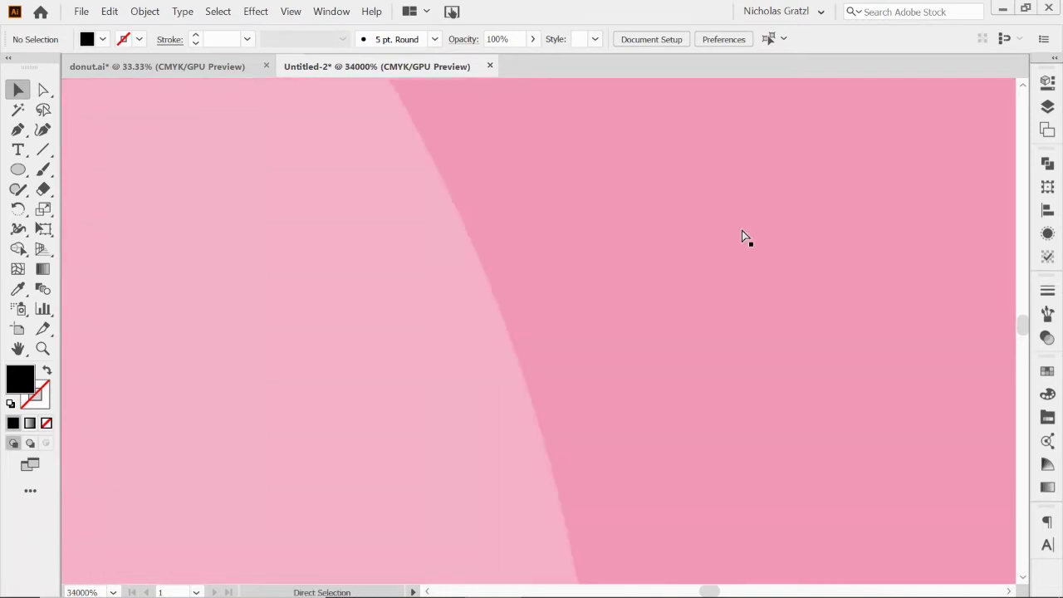
{"action": "scroll", "coordinate": [742, 232], "scroll_direction": "down", "scroll_amount": 3}
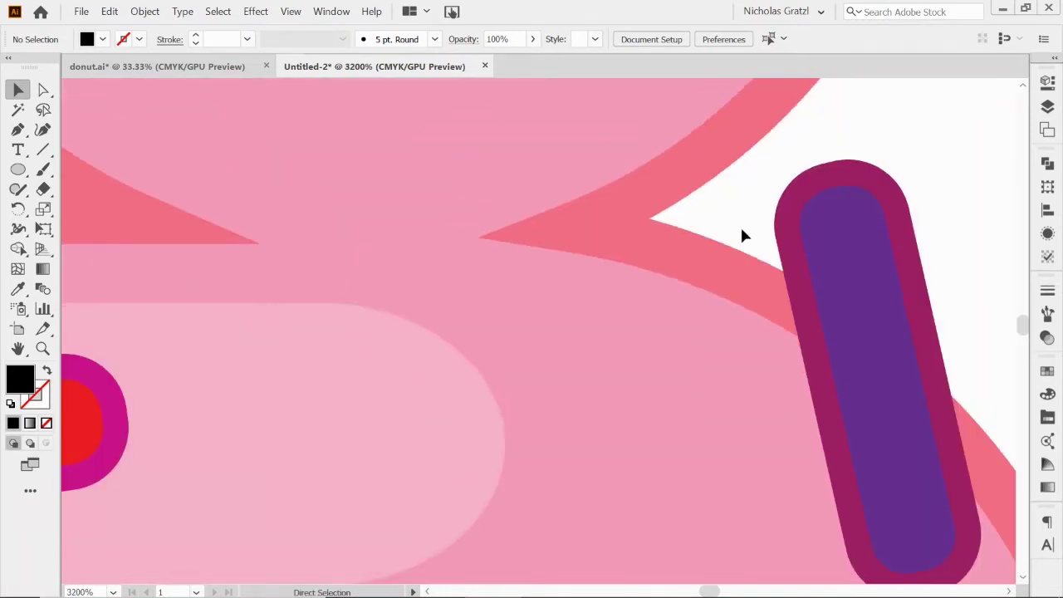
{"action": "scroll", "coordinate": [743, 236], "scroll_direction": "down", "scroll_amount": 4}
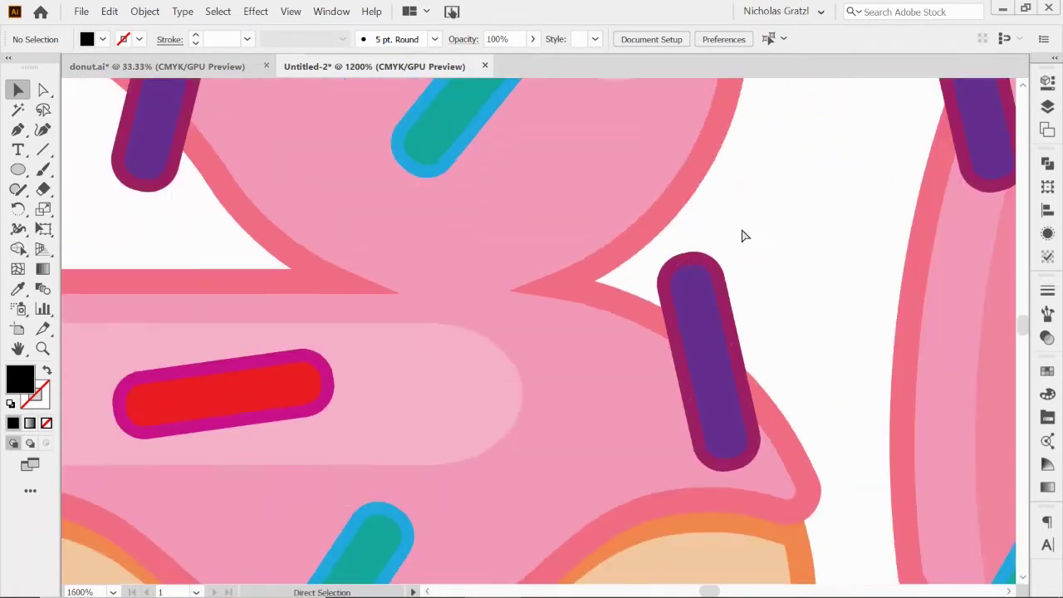
{"action": "scroll", "coordinate": [745, 238], "scroll_direction": "down", "scroll_amount": 2}
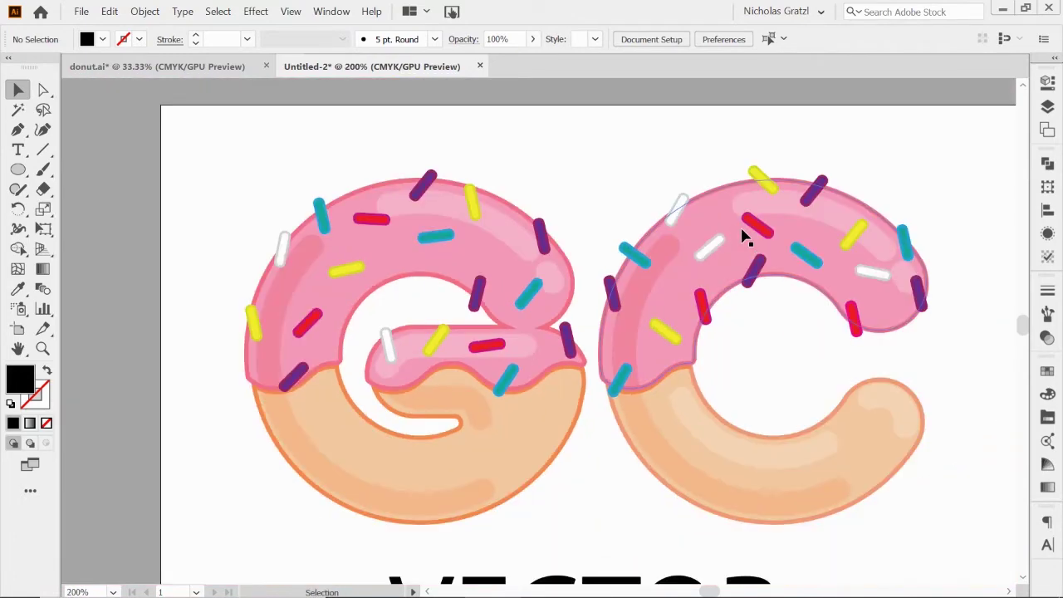
{"action": "scroll", "coordinate": [745, 237], "scroll_direction": "down", "scroll_amount": 3}
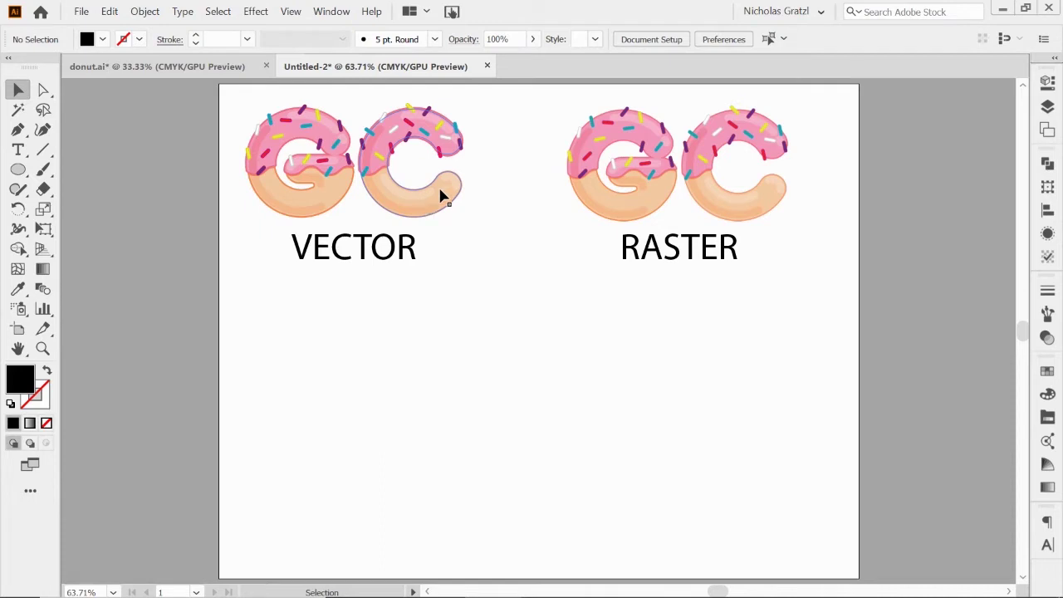
Step: Add a second artboard to the document and close the artboard list
{"action": "left_click", "coordinate": [1049, 108]}
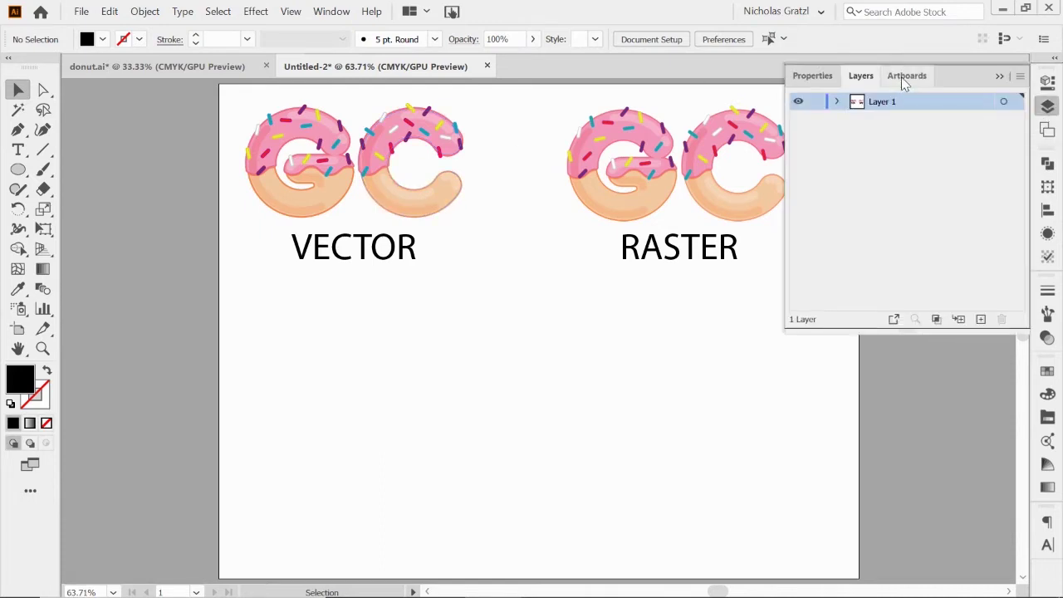
{"action": "left_click", "coordinate": [905, 77]}
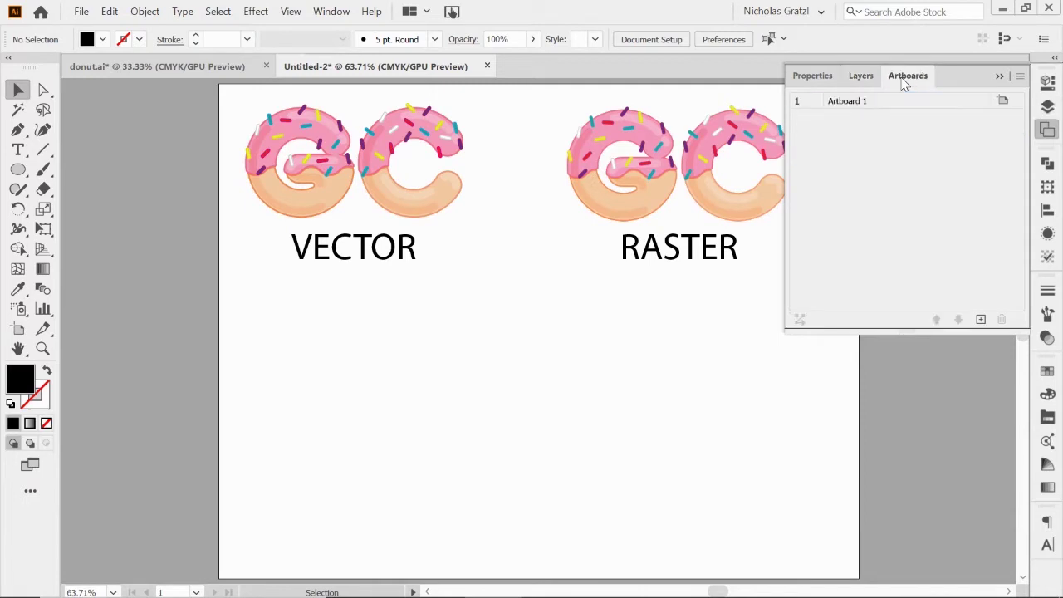
{"action": "left_click", "coordinate": [980, 320]}
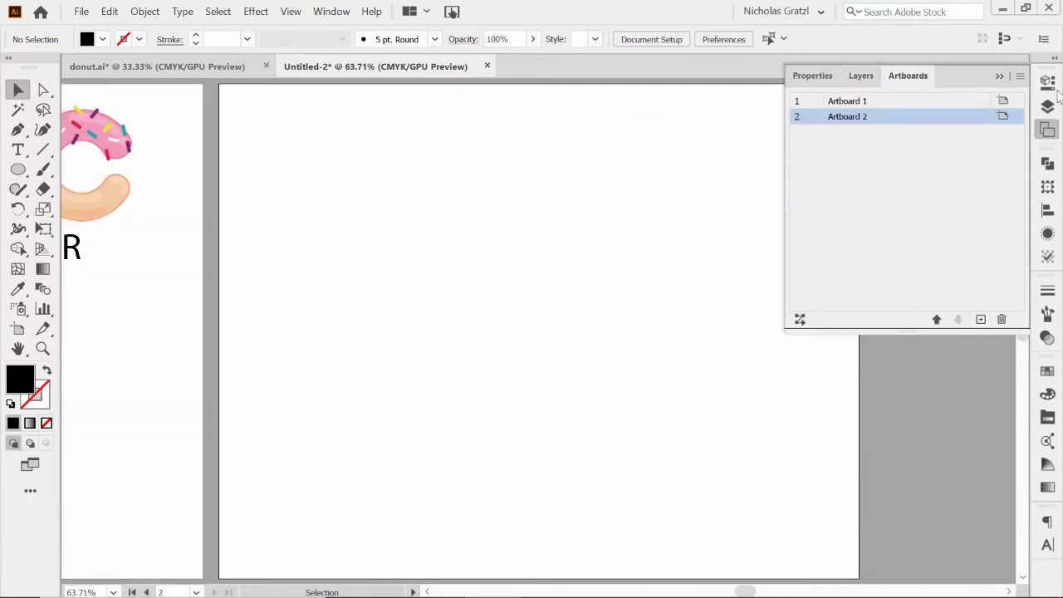
{"action": "left_click", "coordinate": [999, 77]}
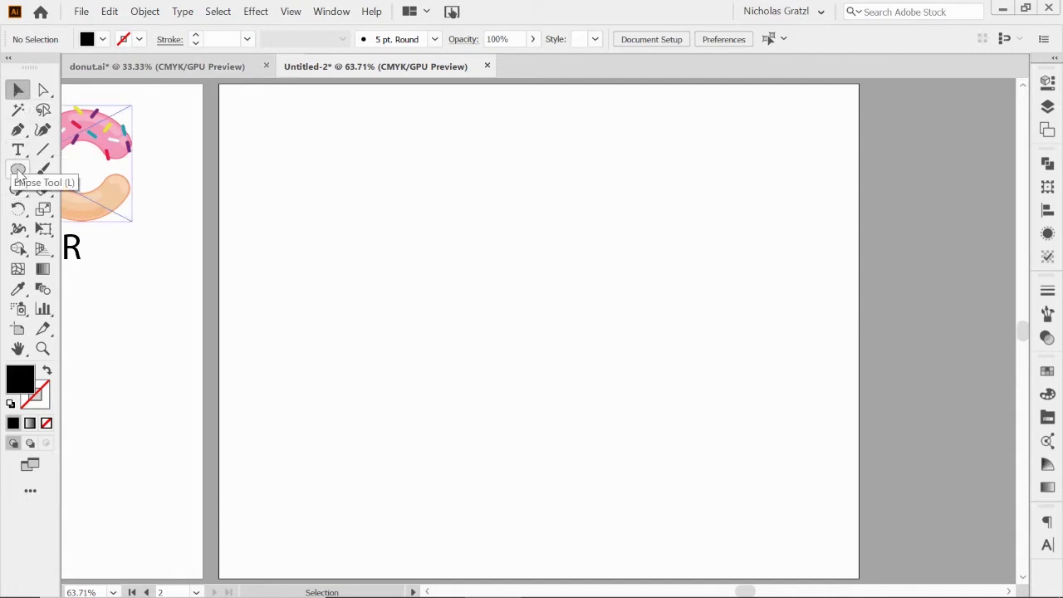
Step: Draw a tall, narrow black rectangle near the upper-left corner of the second artboard with the Rectangle tool
{"action": "left_click", "coordinate": [19, 172]}
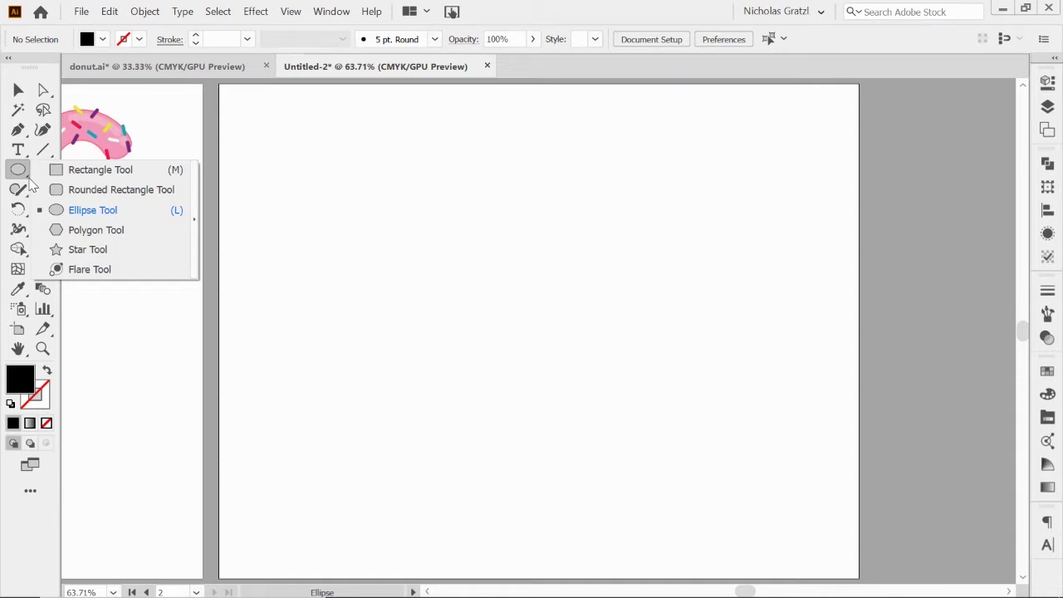
{"action": "left_click", "coordinate": [80, 170]}
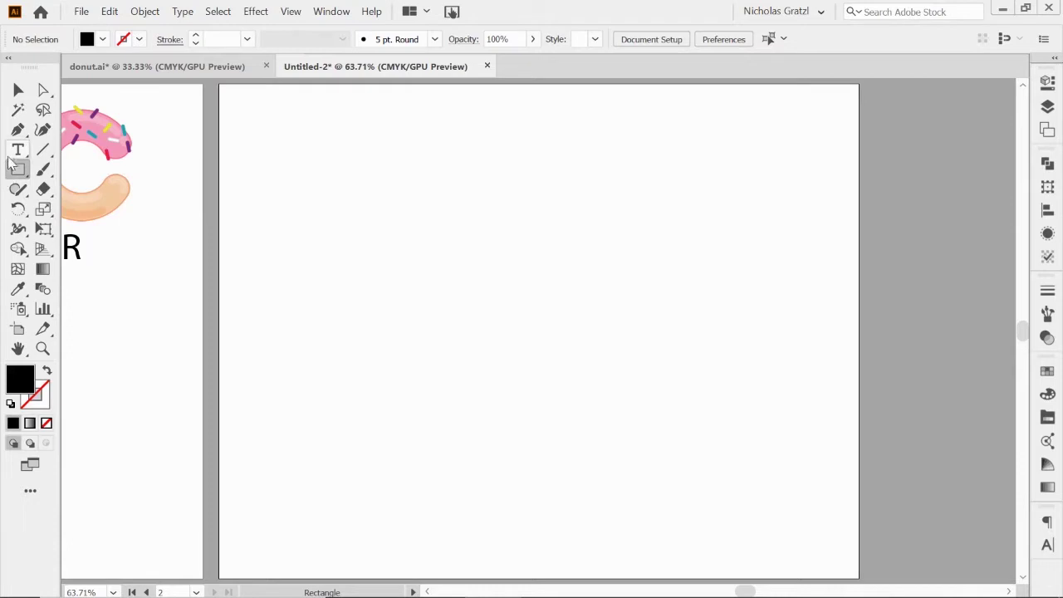
{"action": "left_click", "coordinate": [25, 178]}
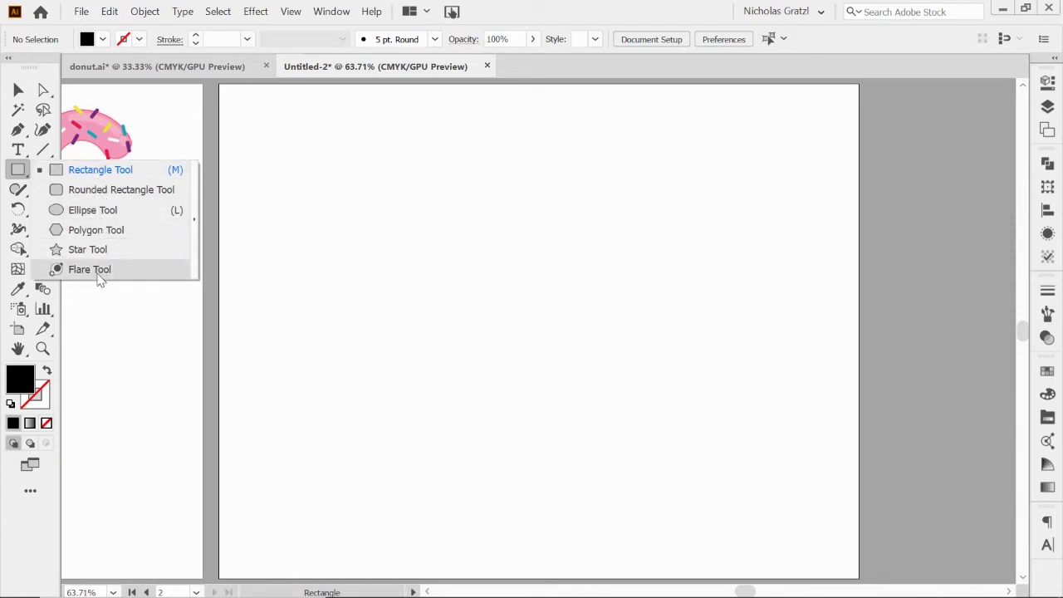
{"action": "left_click", "coordinate": [97, 174]}
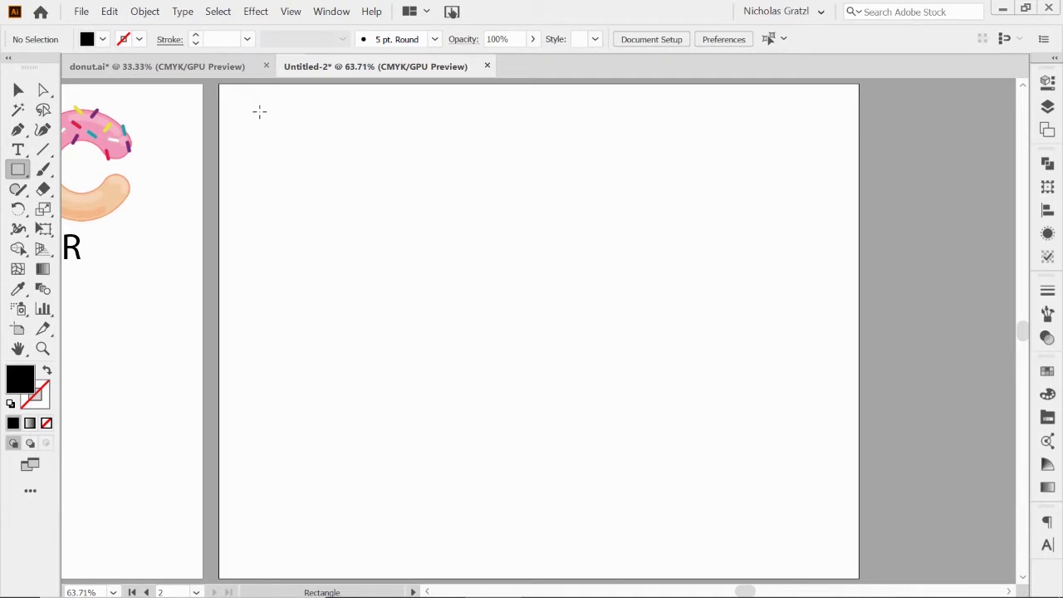
{"action": "left_click_drag", "start_coordinate": [259, 112], "coordinate": [369, 221]}
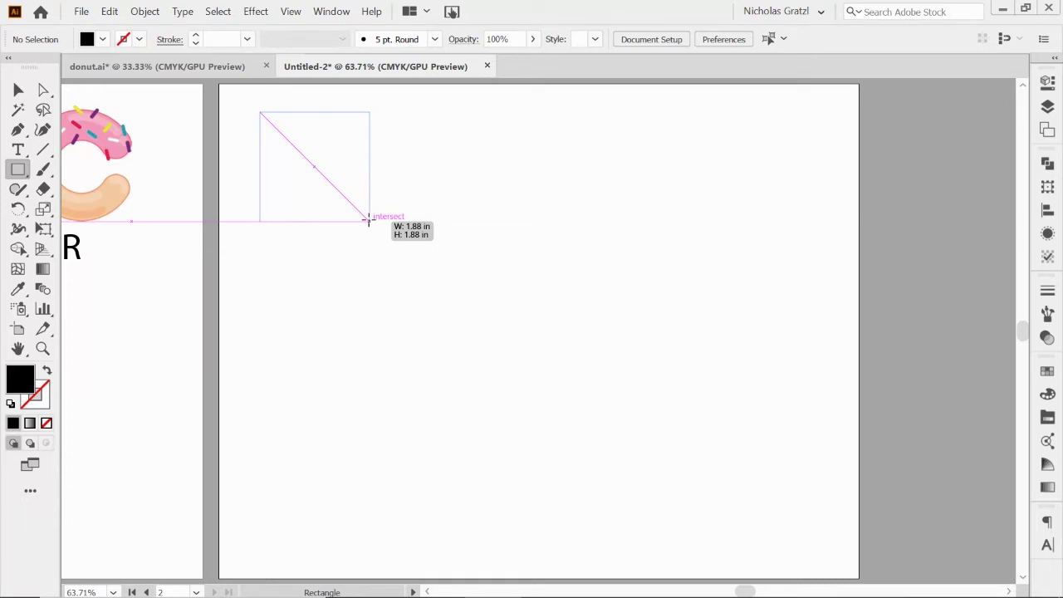
{"action": "left_click_drag", "start_coordinate": [369, 221], "coordinate": [306, 346]}
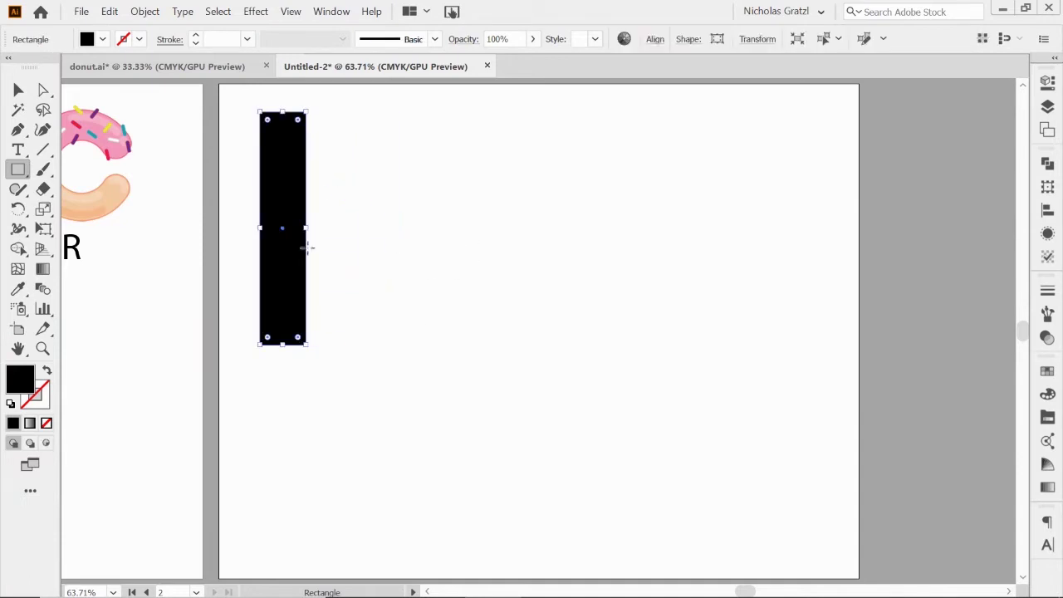
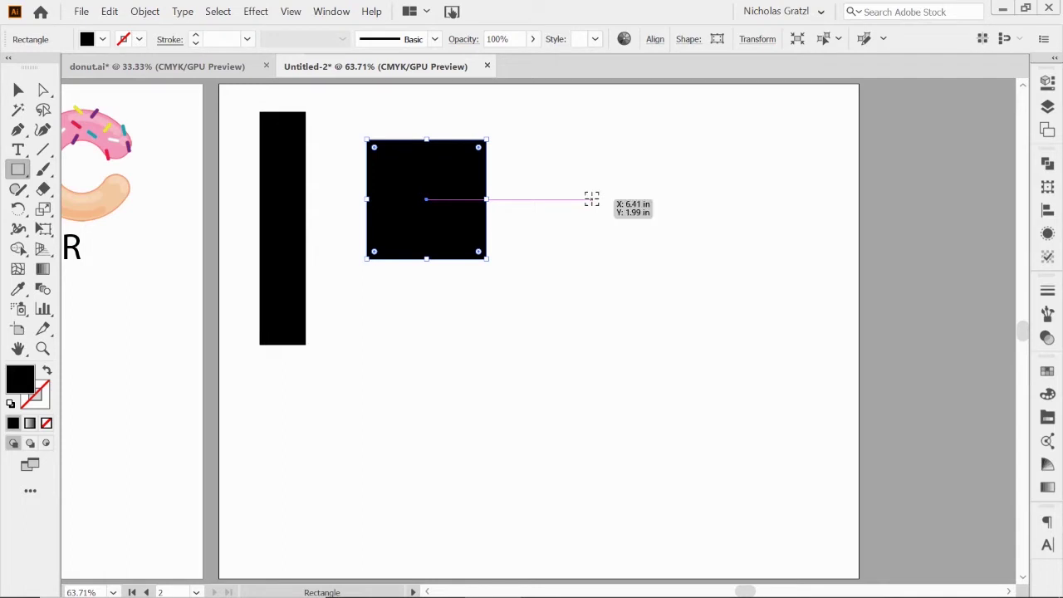
Step: Draw a second black square about 2 in wide beside the first, and add a rectangle 2 in wide and 4 in high below them
{"action": "left_click_drag", "start_coordinate": [591, 199], "coordinate": [650, 247]}
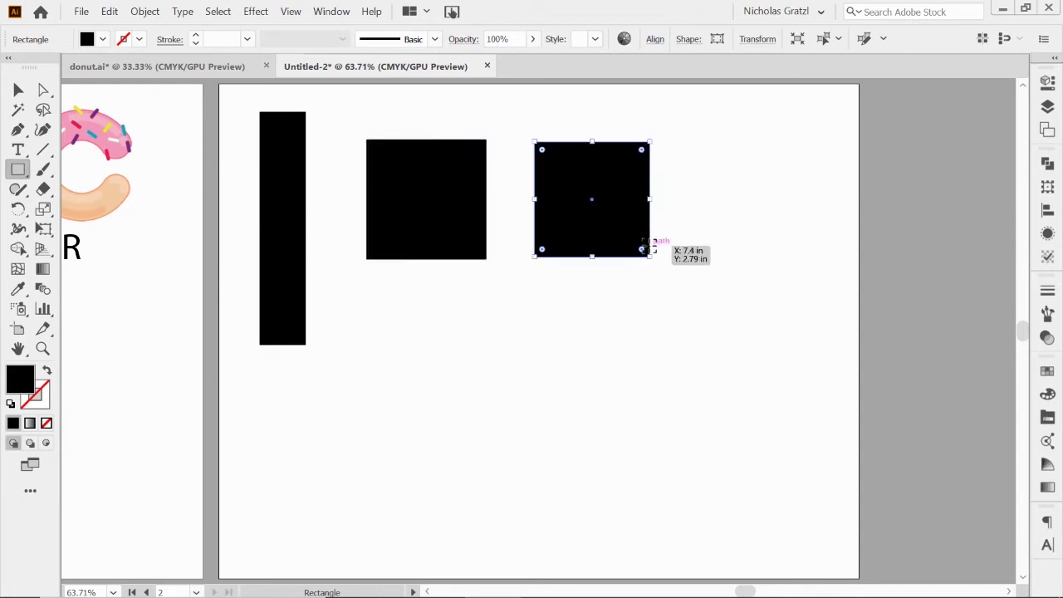
{"action": "left_click", "coordinate": [439, 342]}
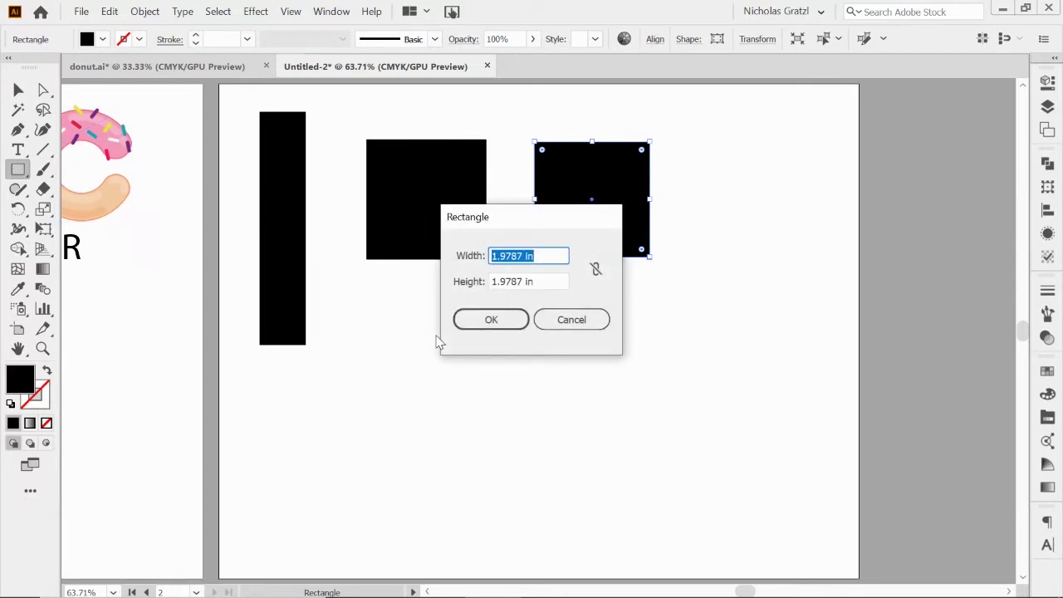
{"action": "type", "text": "2"}
{"action": "key", "text": "Tab"}
{"action": "type", "text": "2"}
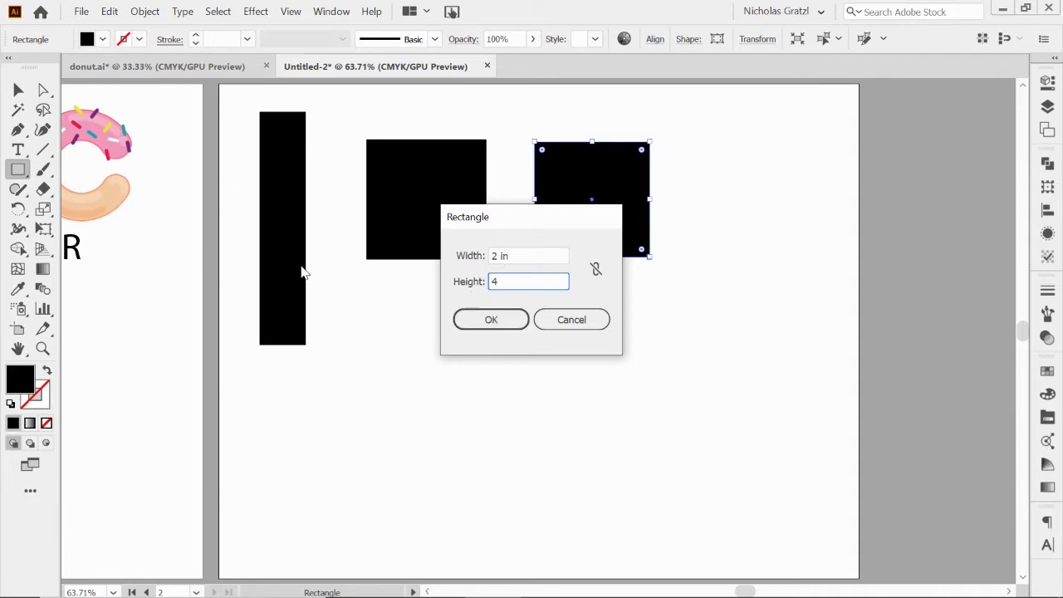
{"action": "left_click", "coordinate": [509, 322]}
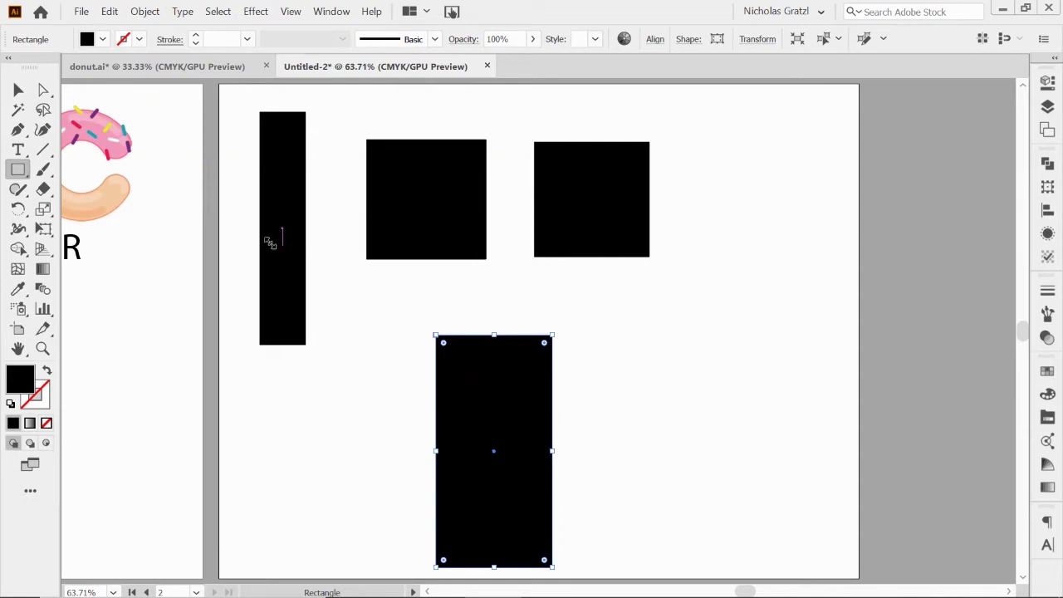
Step: Draw a wide ellipse near the artboard's upper-right corner with the Ellipse tool, and two circles below it, the second about 1.54 in across
{"action": "left_click", "coordinate": [21, 172]}
{"action": "left_click", "coordinate": [79, 212]}
{"action": "left_click_drag", "start_coordinate": [738, 123], "coordinate": [829, 175]}
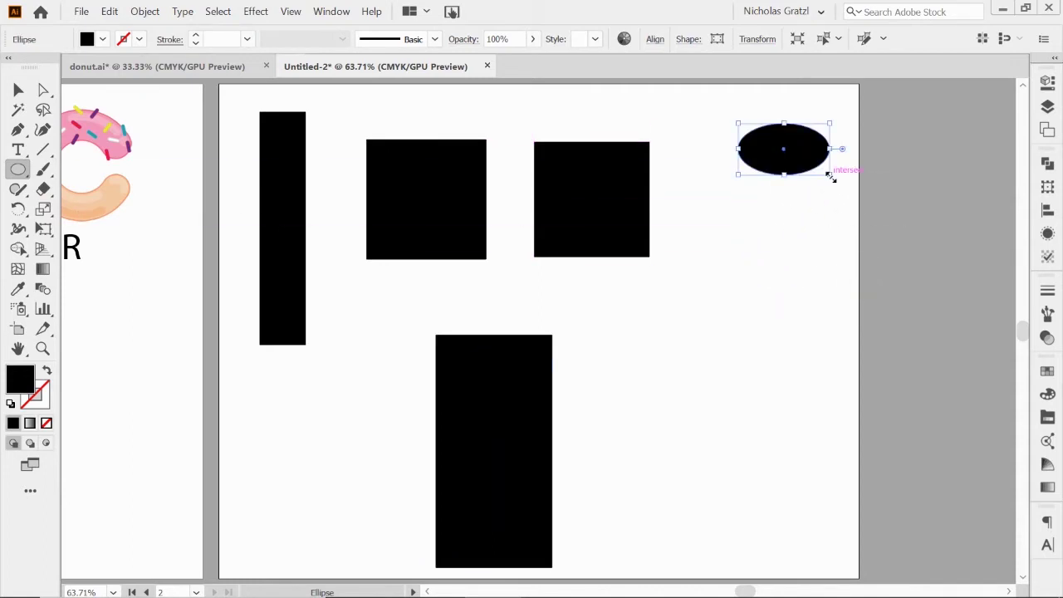
{"action": "left_click_drag", "start_coordinate": [704, 241], "coordinate": [788, 336]}
{"action": "left_click_drag", "start_coordinate": [628, 330], "coordinate": [668, 377]}
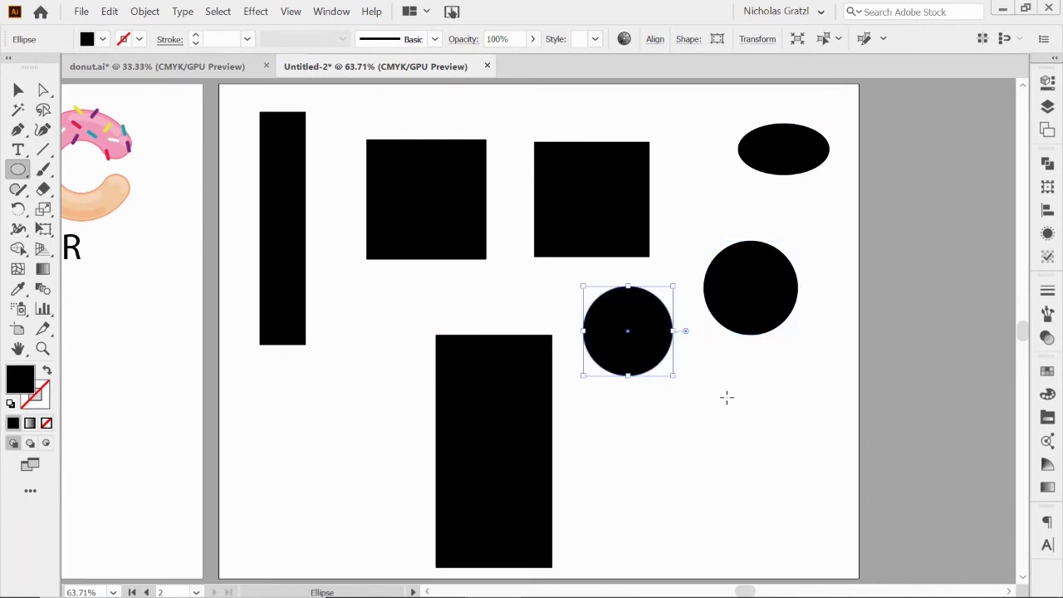
Step: Add a circle exactly 1 in wide and 1 in high at the lower right of the second artboard
{"action": "left_click", "coordinate": [734, 398]}
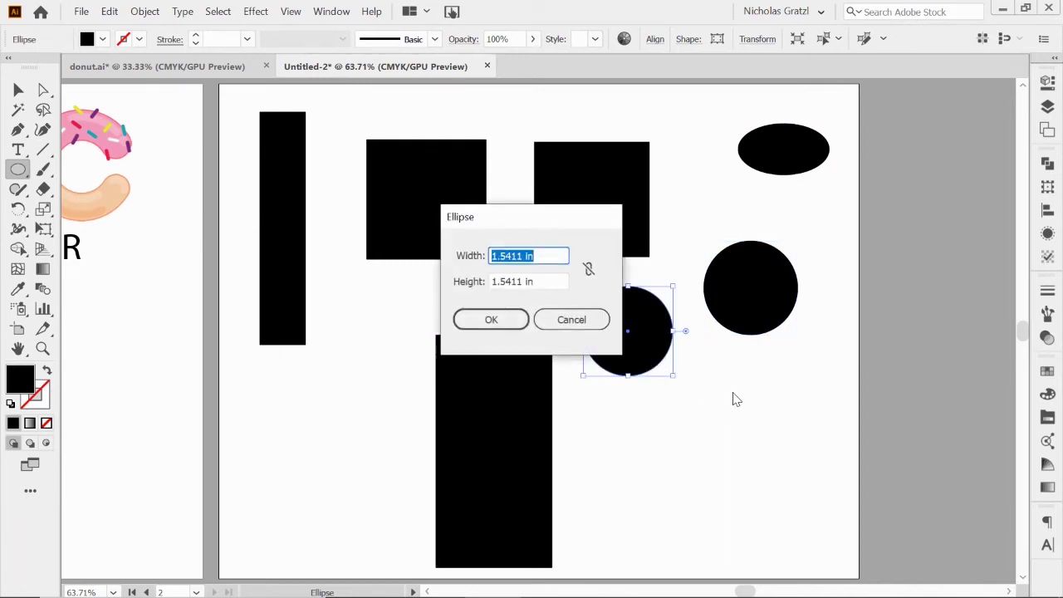
{"action": "type", "text": "1"}
{"action": "key", "text": "Tab"}
{"action": "type", "text": "1"}
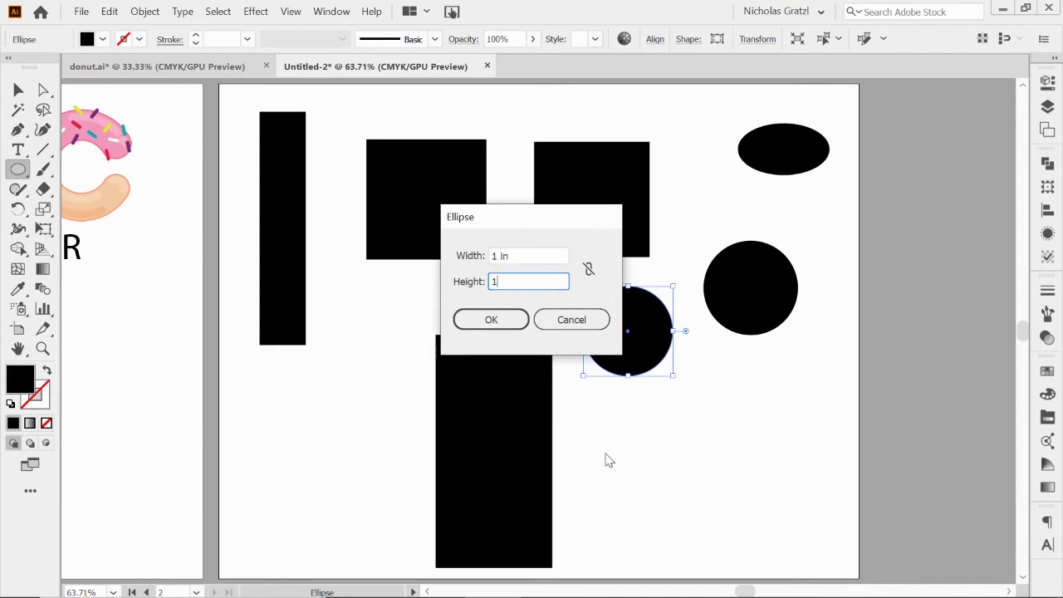
{"action": "left_click", "coordinate": [490, 319]}
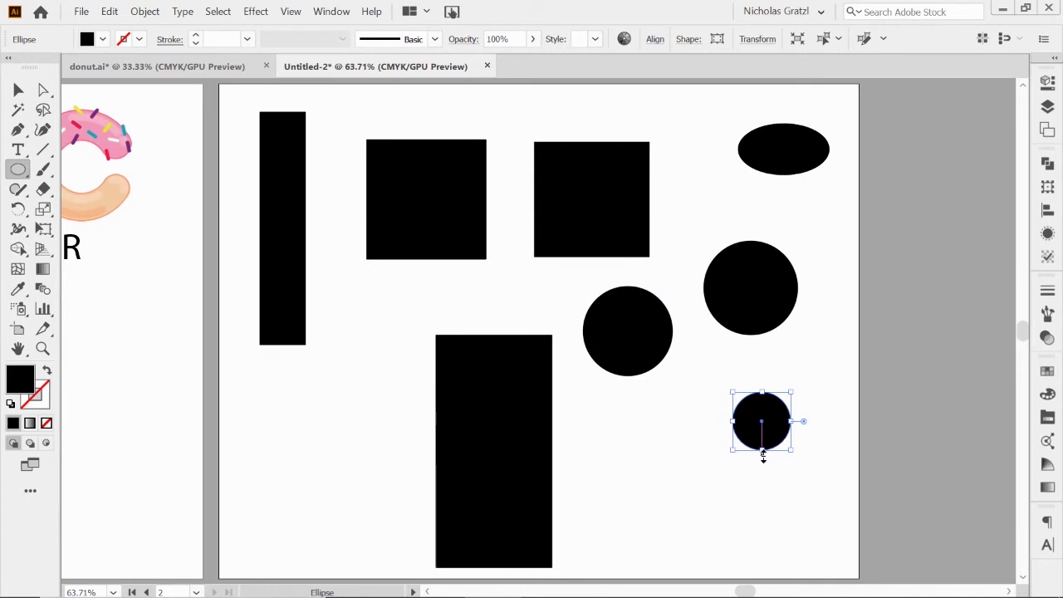
Step: Draw a tilted hexagon overlapping the tall narrow rectangle with the Polygon tool, and two upright, overlapping hexagons below it
{"action": "right_click", "coordinate": [23, 172]}
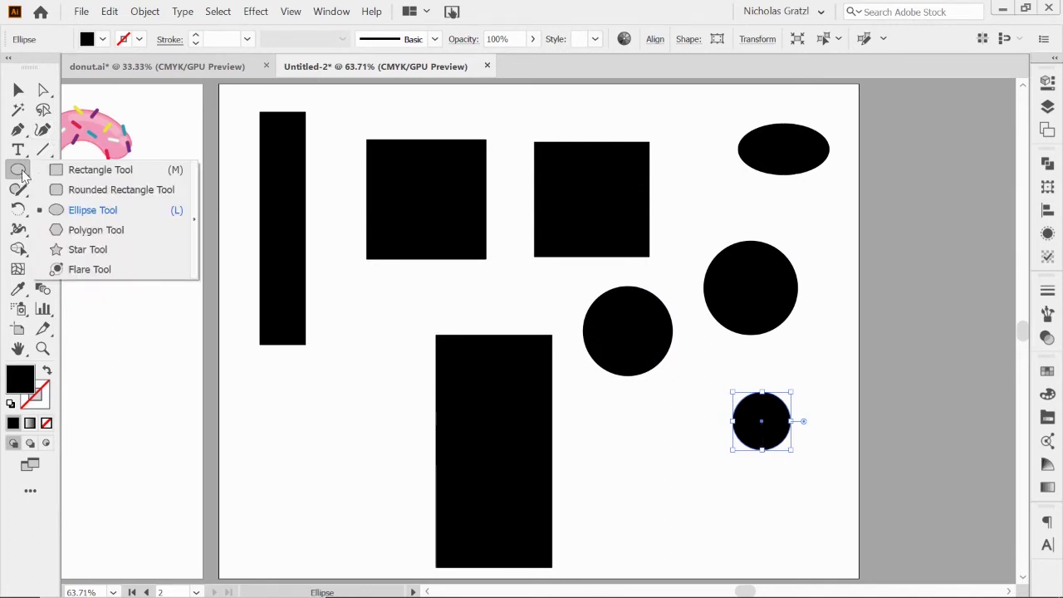
{"action": "left_click", "coordinate": [94, 233]}
{"action": "left_click_drag", "start_coordinate": [344, 312], "coordinate": [382, 344]}
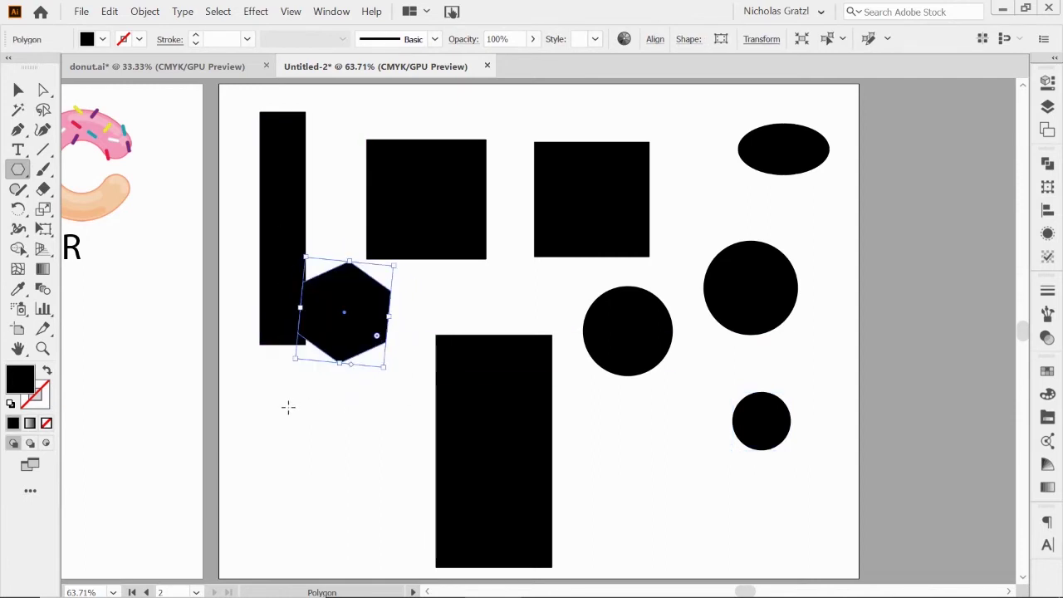
{"action": "left_click_drag", "start_coordinate": [285, 405], "coordinate": [348, 486]}
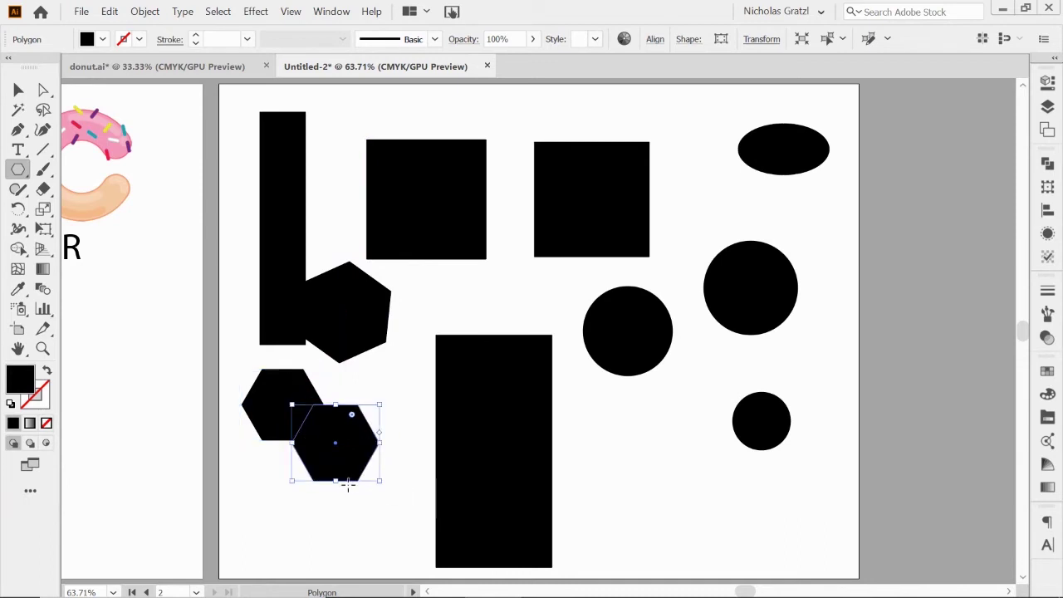
{"action": "left_click", "coordinate": [444, 296]}
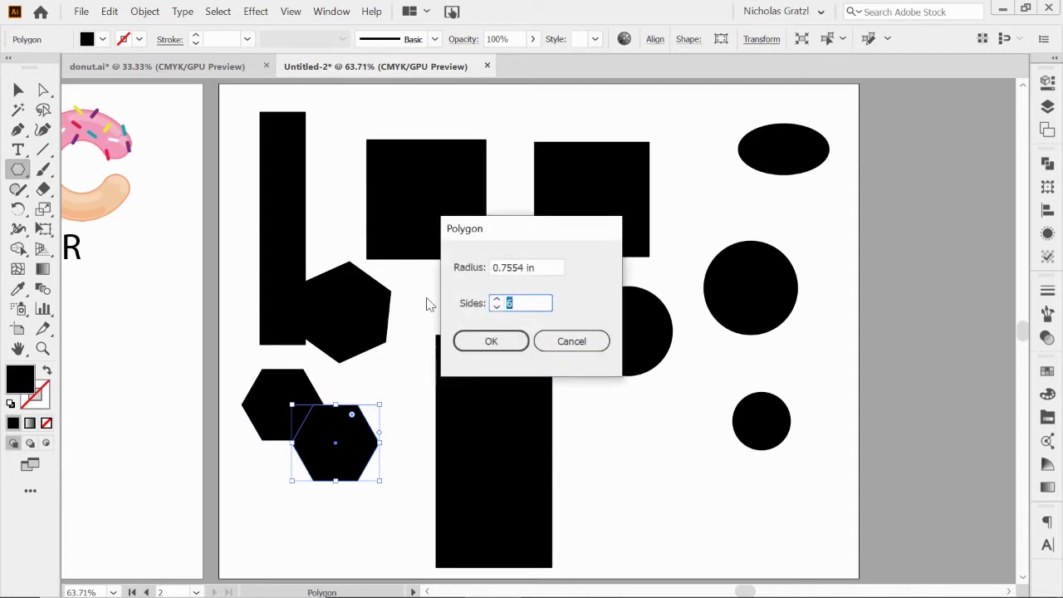
{"action": "left_click", "coordinate": [544, 268]}
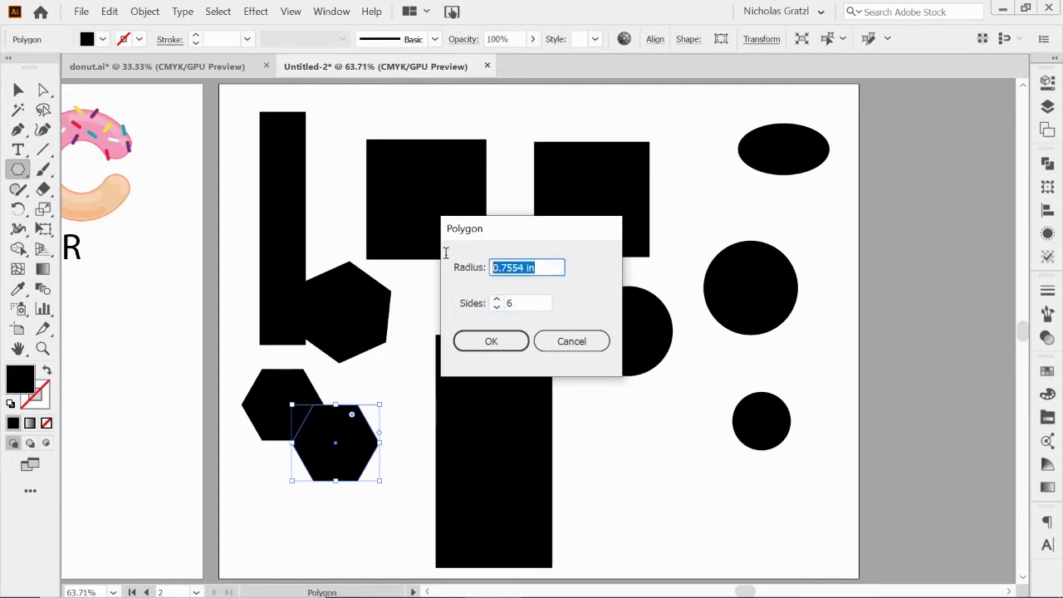
{"action": "left_click", "coordinate": [554, 343]}
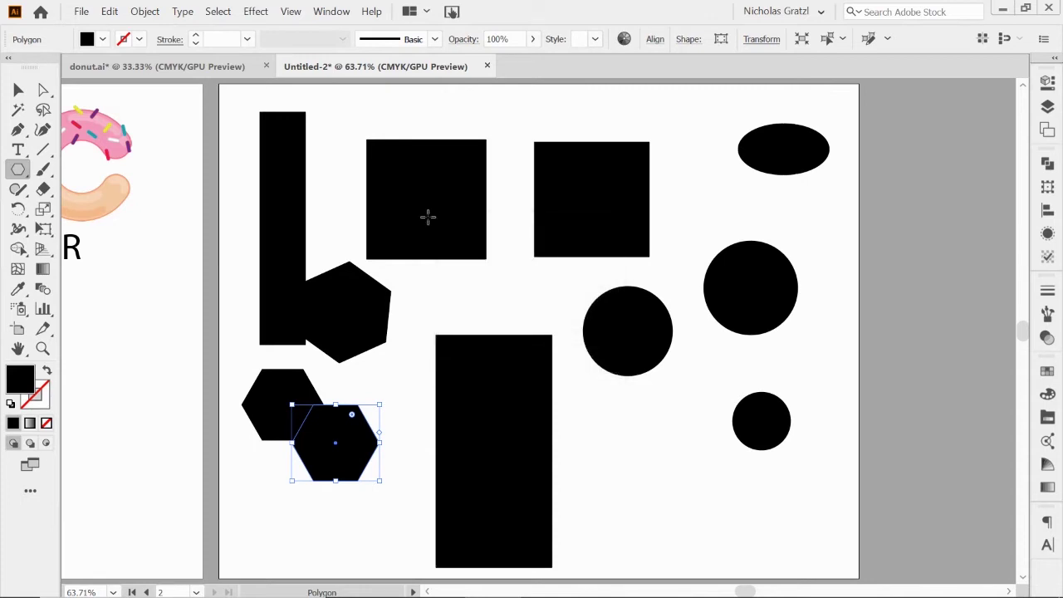
Step: Add a third artboard, create an eight-sided polygon with a 1 in radius near its upper-left area, and deselect it
{"action": "left_click", "coordinate": [1047, 130]}
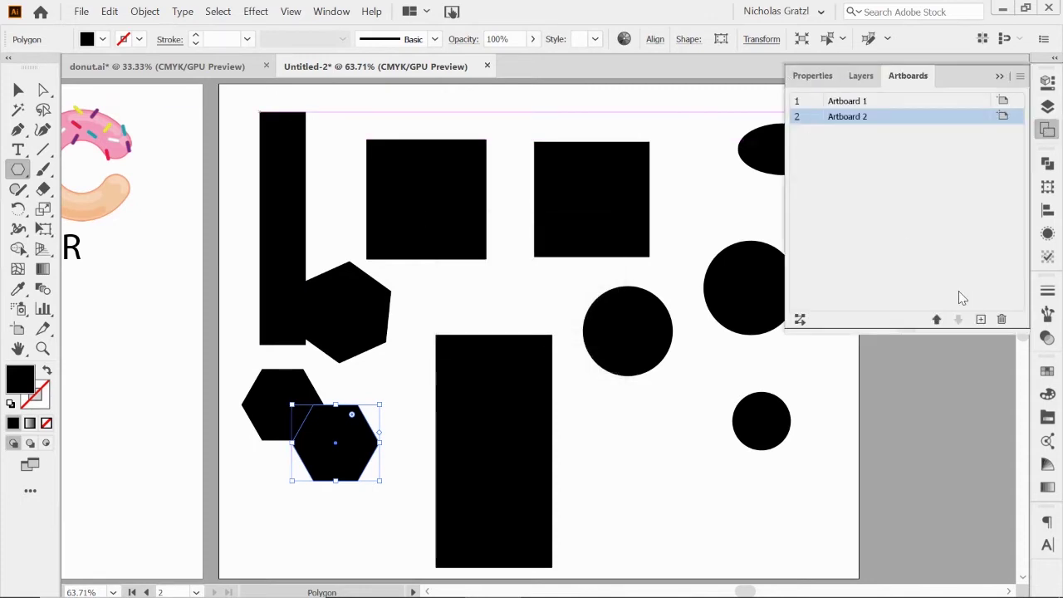
{"action": "left_click", "coordinate": [981, 319]}
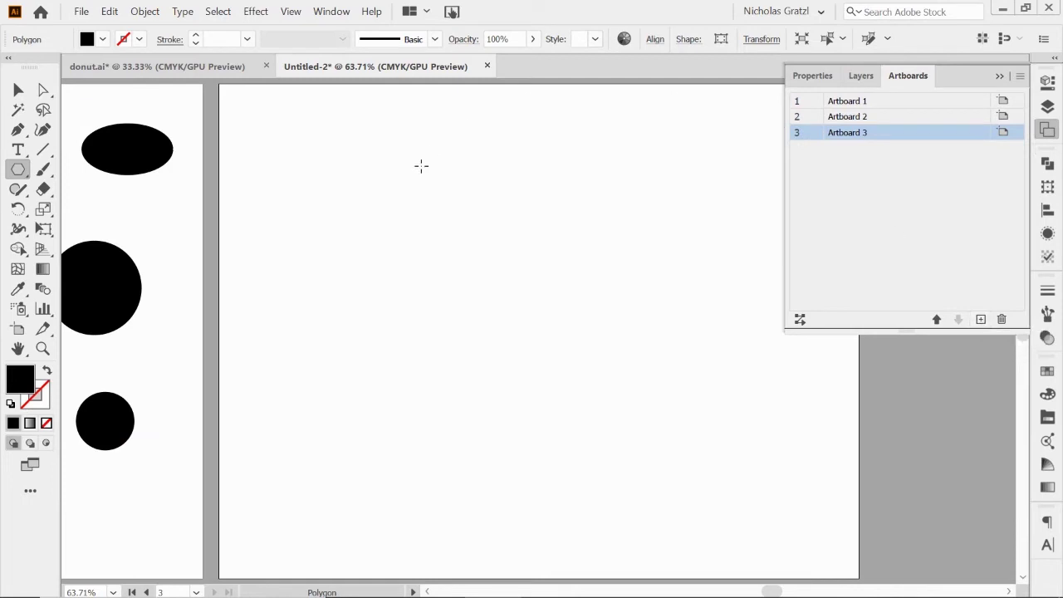
{"action": "left_click", "coordinate": [390, 180]}
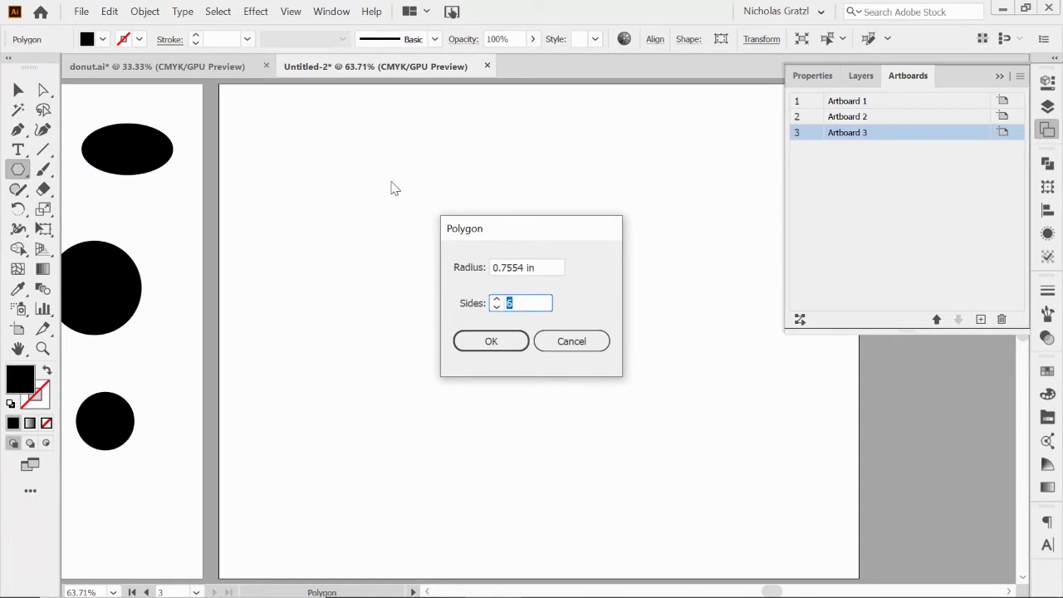
{"action": "left_click", "coordinate": [538, 268]}
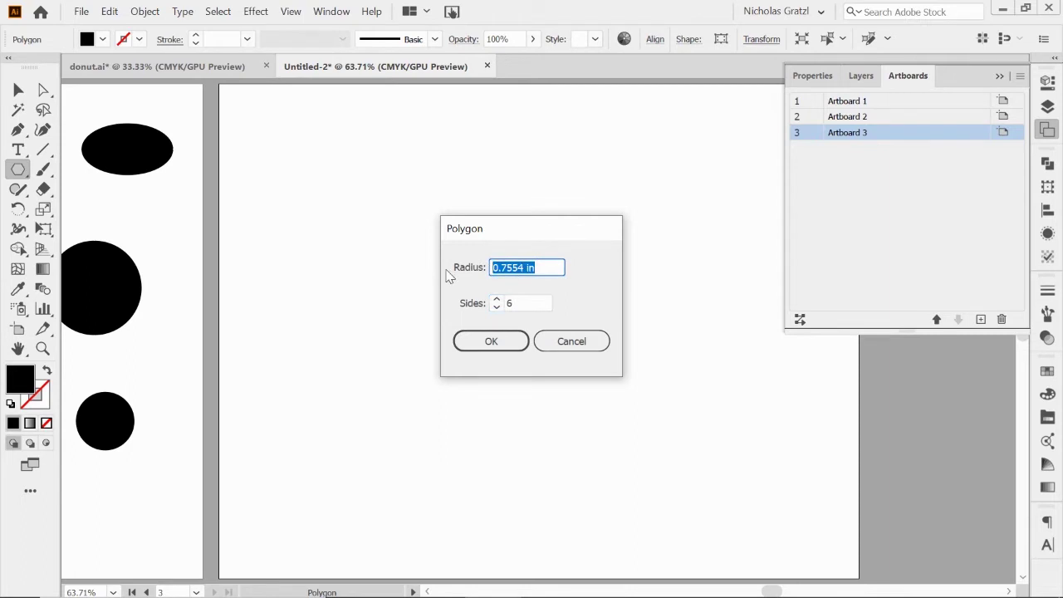
{"action": "type", "text": "1"}
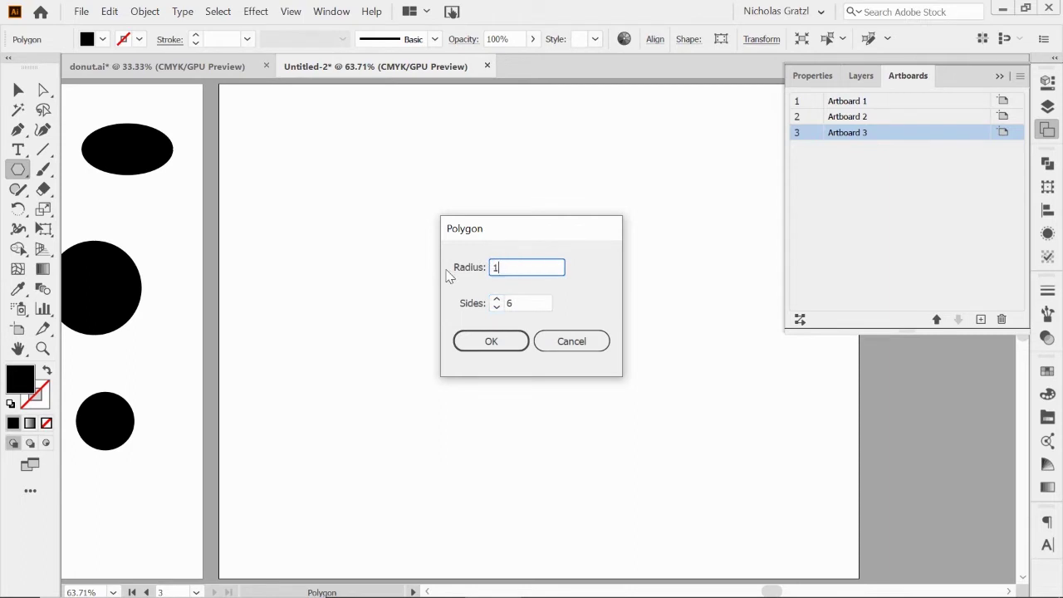
{"action": "key", "text": "Tab"}
{"action": "left_click", "coordinate": [497, 301]}
{"action": "left_click", "coordinate": [497, 300]}
{"action": "left_click", "coordinate": [498, 345]}
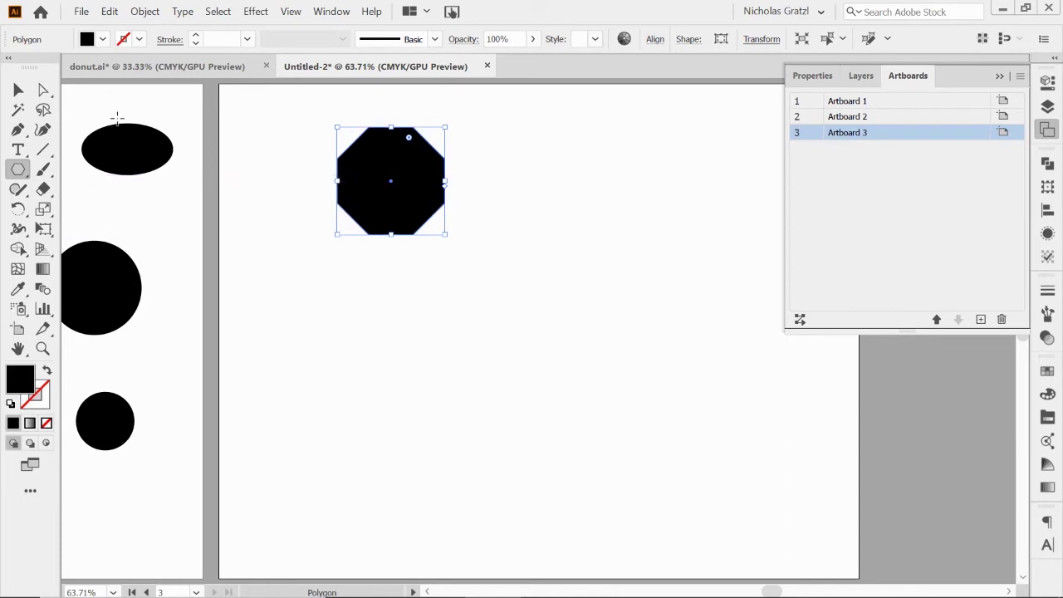
{"action": "left_click", "coordinate": [18, 88]}
{"action": "left_click", "coordinate": [378, 308]}
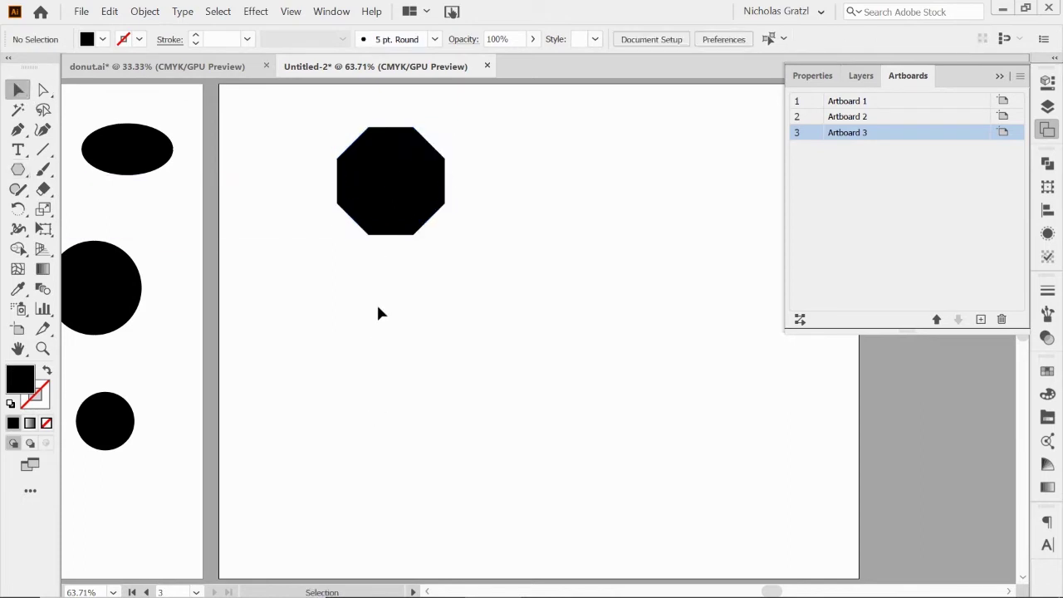
Step: Create a three-sided polygon with a 1 in radius to the right of the octagon
{"action": "left_click", "coordinate": [18, 170]}
{"action": "left_click", "coordinate": [524, 198]}
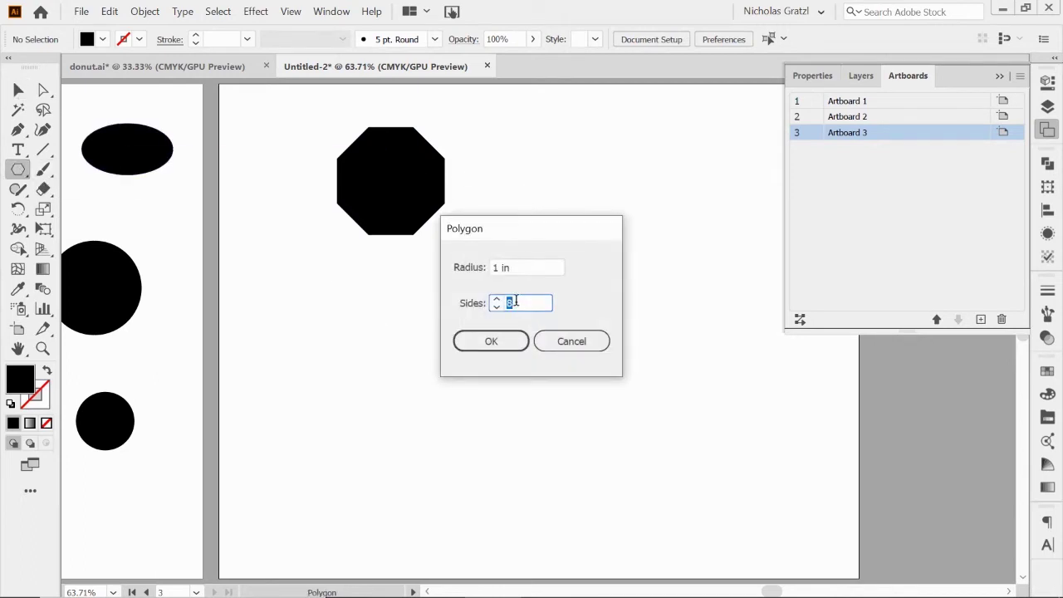
{"action": "type", "text": "3"}
{"action": "left_click", "coordinate": [488, 341]}
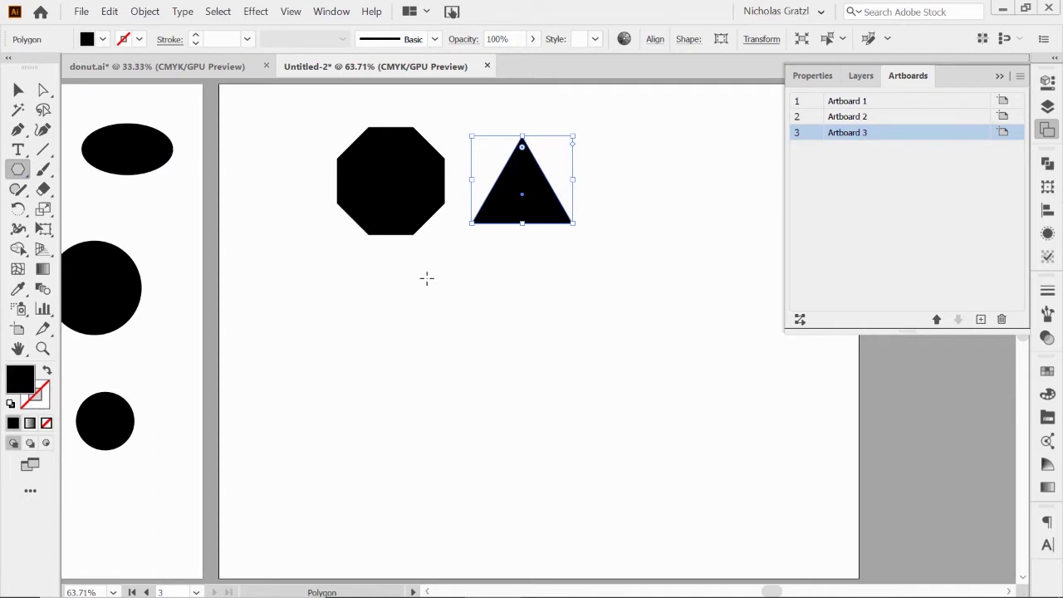
Step: Draw an upright pentagon with a radius of about 1.19 in, adjusting the side count while drawing, and move it clear of the octagon
{"action": "left_click_drag", "start_coordinate": [427, 278], "coordinate": [486, 311]}
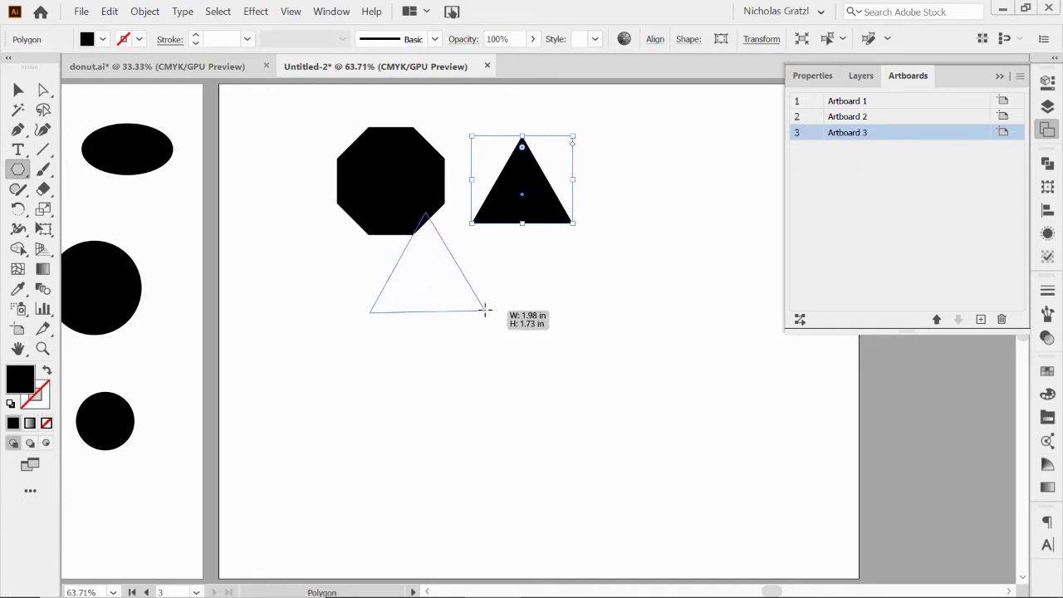
{"action": "left_click_drag", "start_coordinate": [486, 311], "coordinate": [455, 306]}
{"action": "key", "text": "Up"}
{"action": "key", "text": "Up"}
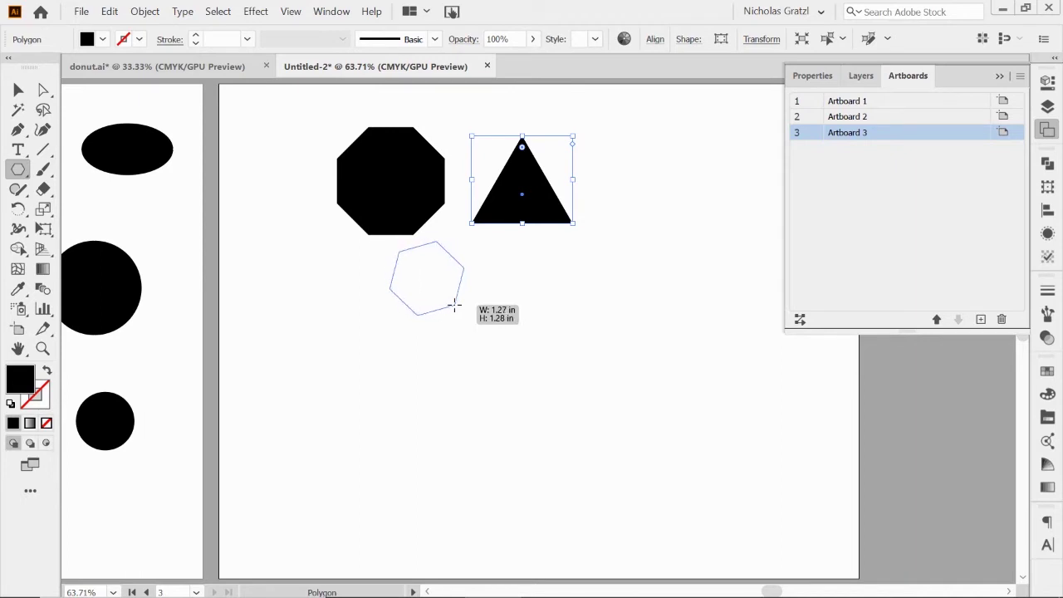
{"action": "key", "text": "Up"}
{"action": "key", "text": "Up"}
{"action": "left_click_drag", "start_coordinate": [454, 306], "coordinate": [466, 334]}
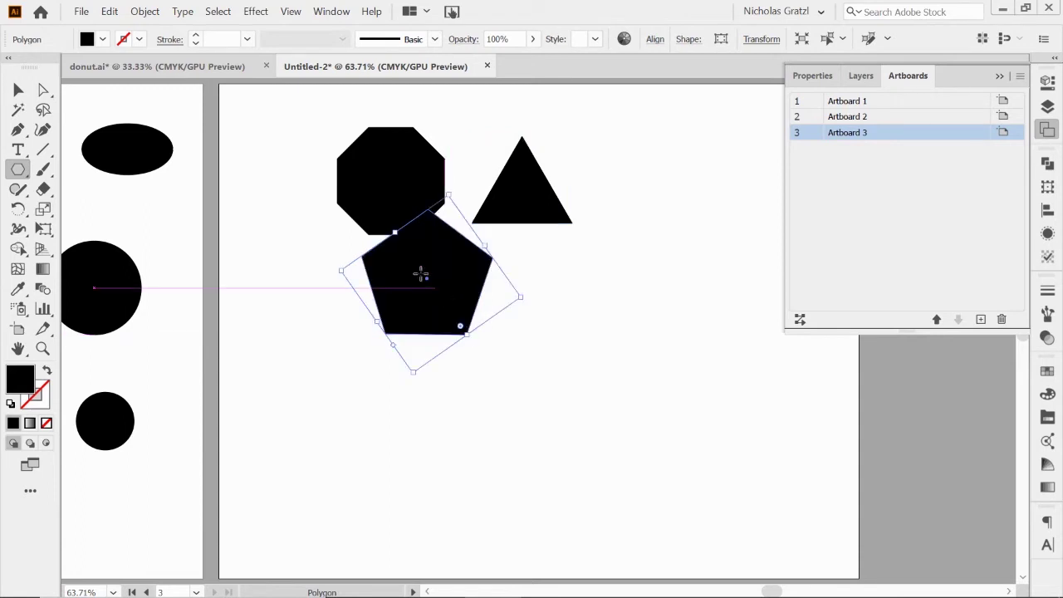
{"action": "left_click", "coordinate": [18, 89]}
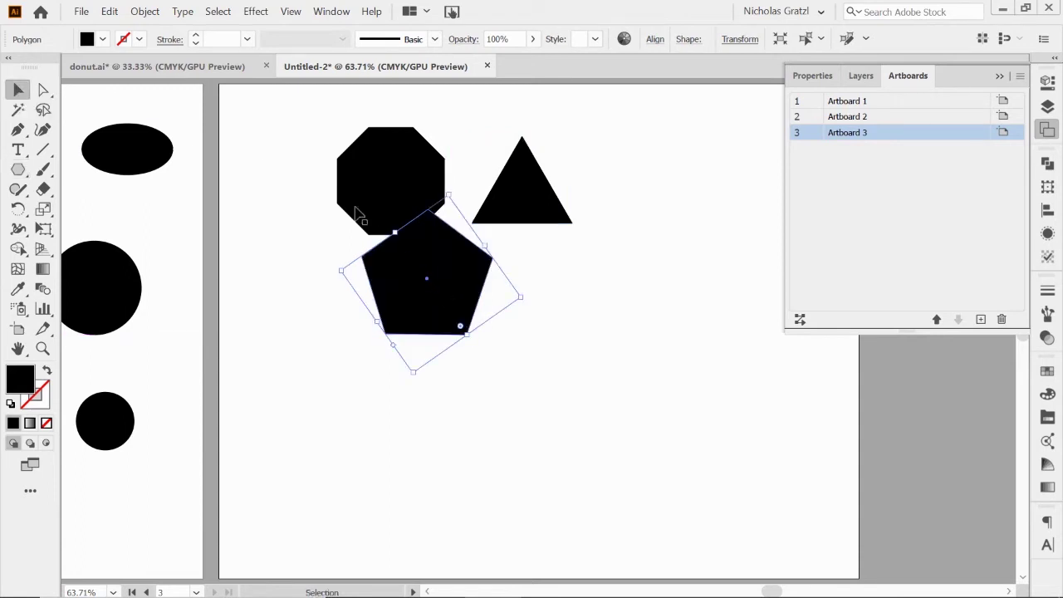
{"action": "left_click_drag", "start_coordinate": [478, 299], "coordinate": [536, 349]}
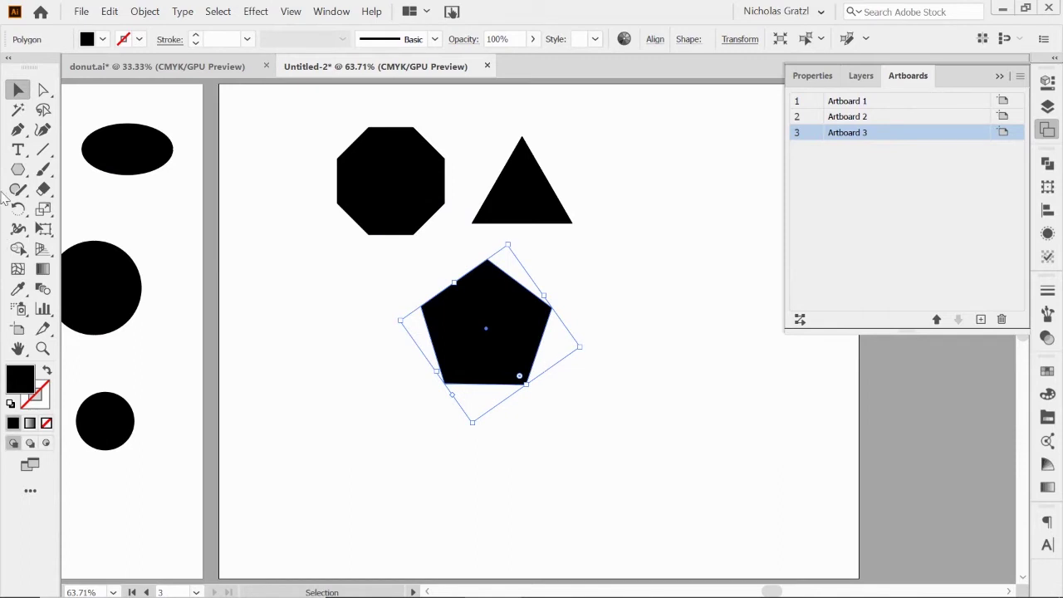
{"action": "left_click", "coordinate": [18, 169]}
{"action": "left_click", "coordinate": [291, 288]}
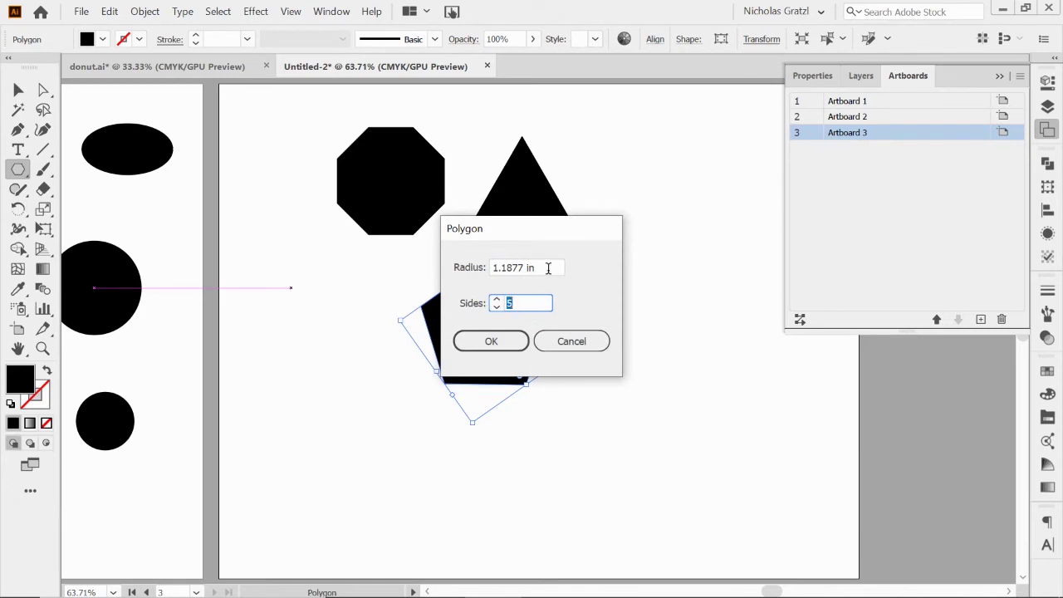
{"action": "left_click", "coordinate": [589, 344]}
Step: Draw a smaller upright polygon to the right of the triangle, varying its number of sides while drawing and finishing with five
{"action": "left_click_drag", "start_coordinate": [642, 235], "coordinate": [664, 280]}
{"action": "key", "text": "Up"}
{"action": "key", "text": "Up"}
{"action": "key", "text": "Down"}
{"action": "key", "text": "Down"}
{"action": "mouse_move", "coordinate": [665, 280]}
{"action": "left_mouse_down"}
{"action": "mouse_move", "coordinate": [677, 270]}
{"action": "mouse_move", "coordinate": [674, 281]}
{"action": "left_mouse_up"}
{"action": "key", "text": "Up"}
{"action": "key", "text": "Down"}
{"action": "key", "text": "Down"}
{"action": "key", "text": "Down"}
{"action": "key", "text": "Up"}
{"action": "key", "text": "Up"}
{"action": "key", "text": "Up"}
{"action": "key", "text": "Up"}
{"action": "key", "text": "Down"}
{"action": "key", "text": "Down"}
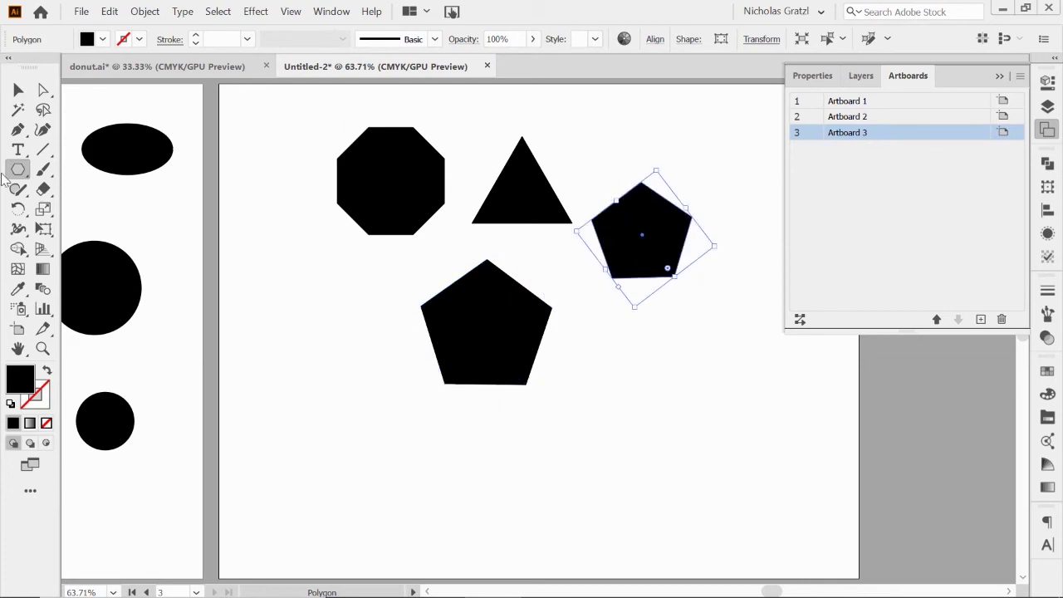
Step: Draw a five-pointed star about 2.47 in wide left of the large pentagon with the Star tool, and a smaller star below it
{"action": "left_click_drag", "start_coordinate": [19, 169], "coordinate": [83, 249]}
{"action": "left_click_drag", "start_coordinate": [281, 270], "coordinate": [325, 330]}
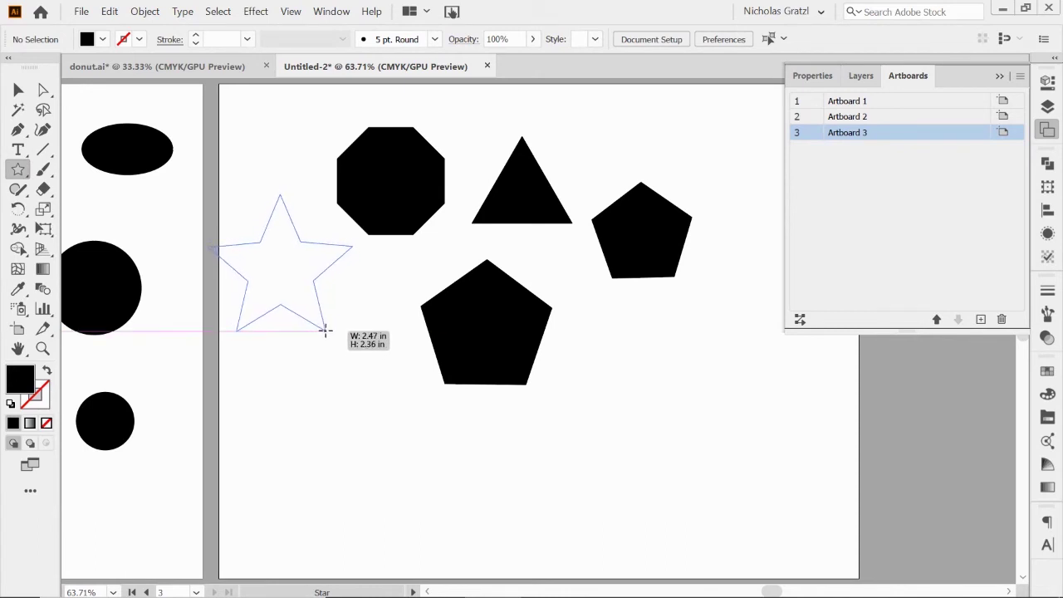
{"action": "left_click_drag", "start_coordinate": [325, 330], "coordinate": [326, 331]}
{"action": "left_click_drag", "start_coordinate": [326, 333], "coordinate": [326, 333]}
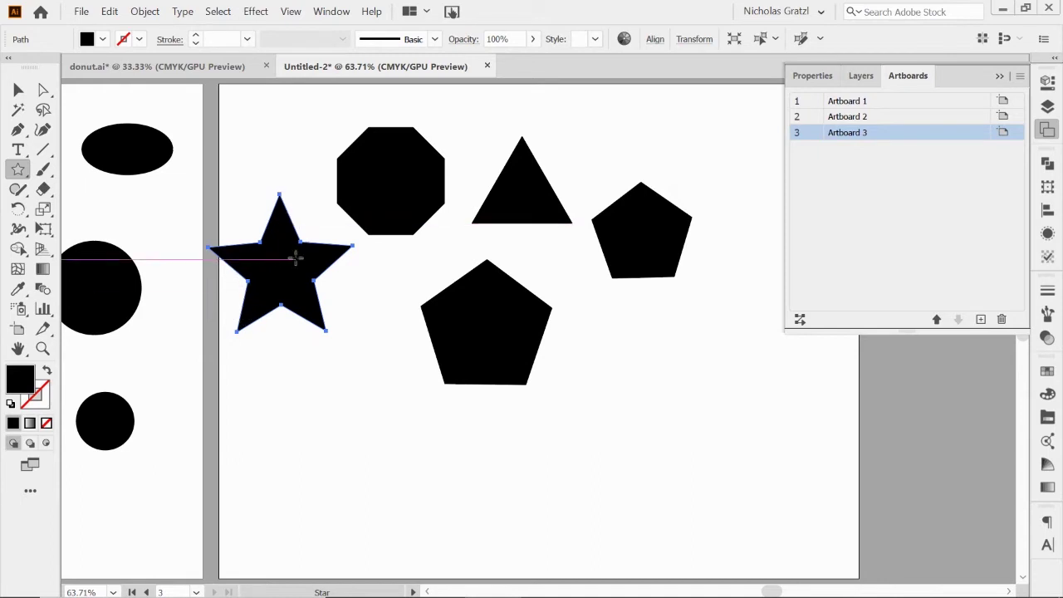
{"action": "left_click_drag", "start_coordinate": [293, 376], "coordinate": [323, 418]}
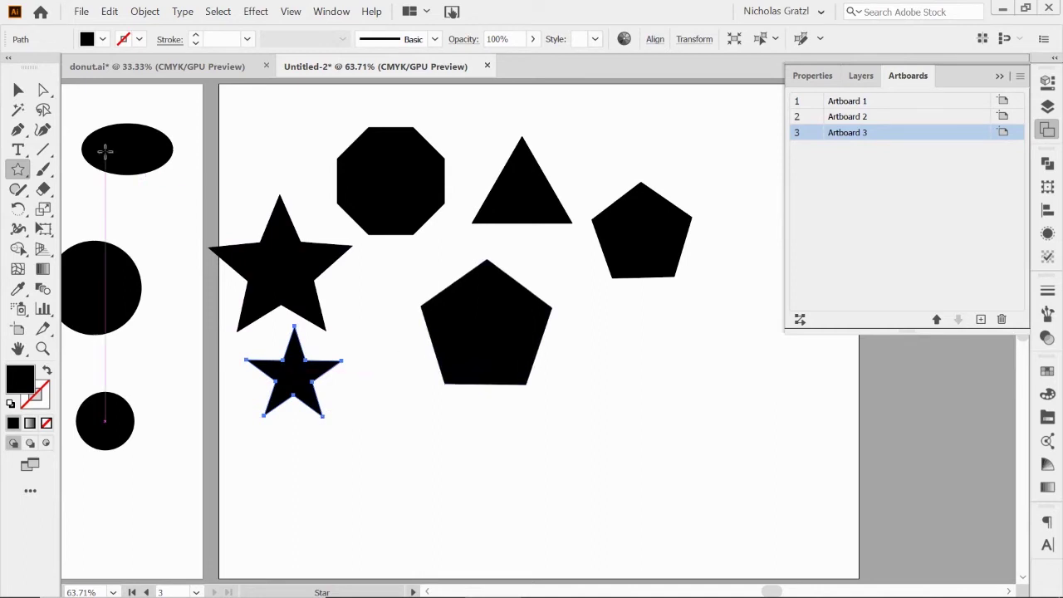
Step: Move the small star between the large star and pentagon, and draw a tilted six-pointed star below right of the pentagon, varying its point count
{"action": "left_click", "coordinate": [17, 89]}
{"action": "left_click_drag", "start_coordinate": [305, 375], "coordinate": [386, 299]}
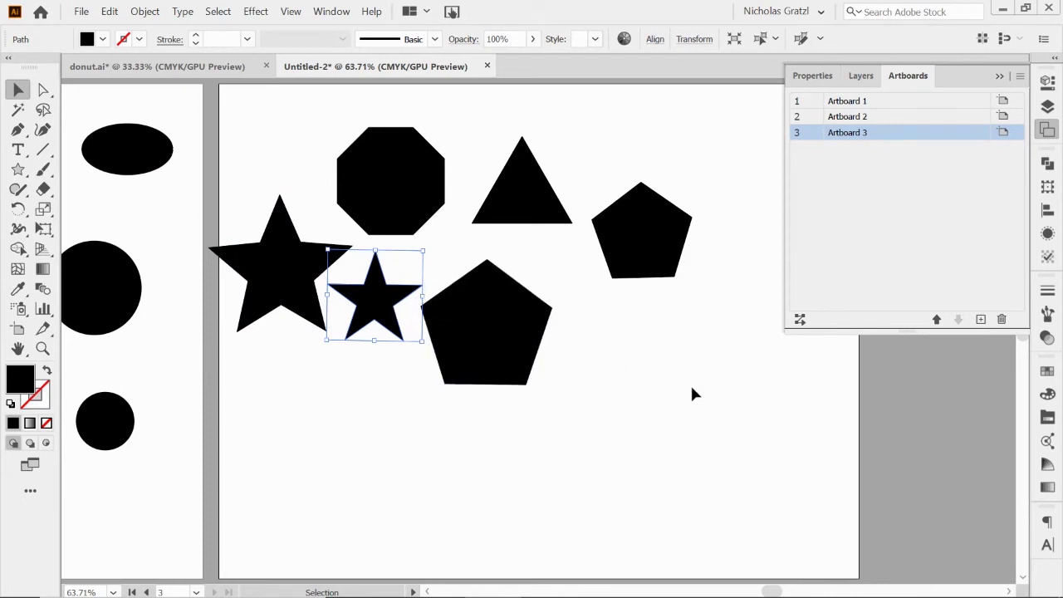
{"action": "left_click", "coordinate": [17, 169]}
{"action": "left_click_drag", "start_coordinate": [615, 379], "coordinate": [657, 436]}
{"action": "key", "text": "Up"}
{"action": "key", "text": "Up"}
{"action": "key", "text": "Up"}
{"action": "key", "text": "Up"}
{"action": "key", "text": "Up"}
{"action": "key", "text": "Down"}
{"action": "key", "text": "Down"}
{"action": "key", "text": "Down"}
{"action": "key", "text": "Down"}
{"action": "key", "text": "Down"}
{"action": "key", "text": "Down"}
{"action": "key", "text": "Down"}
{"action": "key", "text": "Up"}
{"action": "key", "text": "Up"}
{"action": "key", "text": "Up"}
{"action": "key", "text": "Up"}
{"action": "key", "text": "Up"}
{"action": "key", "text": "Up"}
{"action": "key", "text": "Up"}
{"action": "key", "text": "Up"}
{"action": "key", "text": "Down"}
{"action": "key", "text": "Down"}
{"action": "key", "text": "Down"}
{"action": "key", "text": "Down"}
{"action": "key", "text": "Down"}
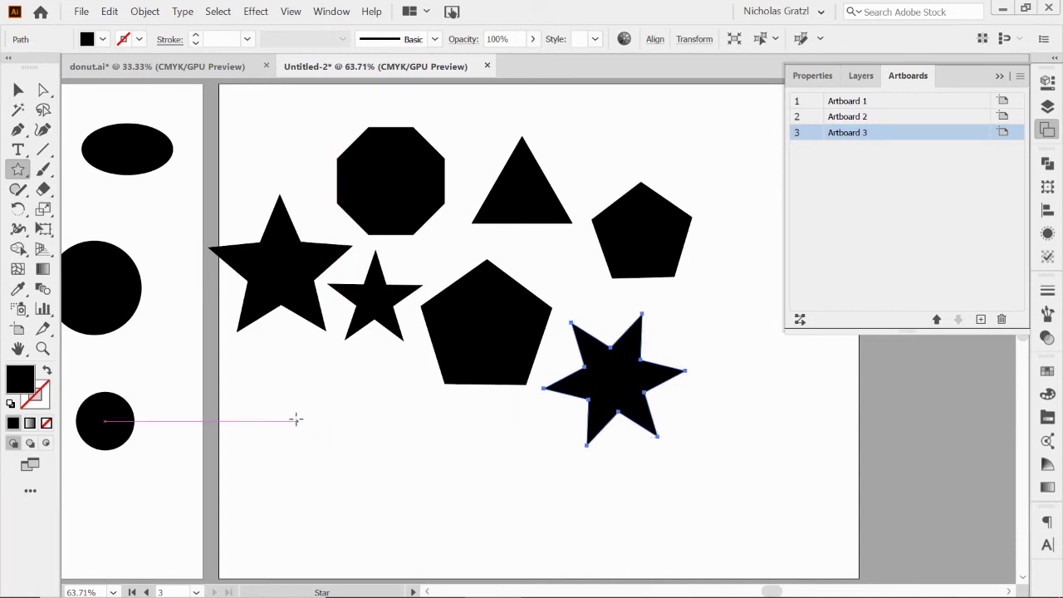
Step: Draw a small upright six-pointed star below the large star and fill it with red
{"action": "left_click_drag", "start_coordinate": [295, 418], "coordinate": [336, 439]}
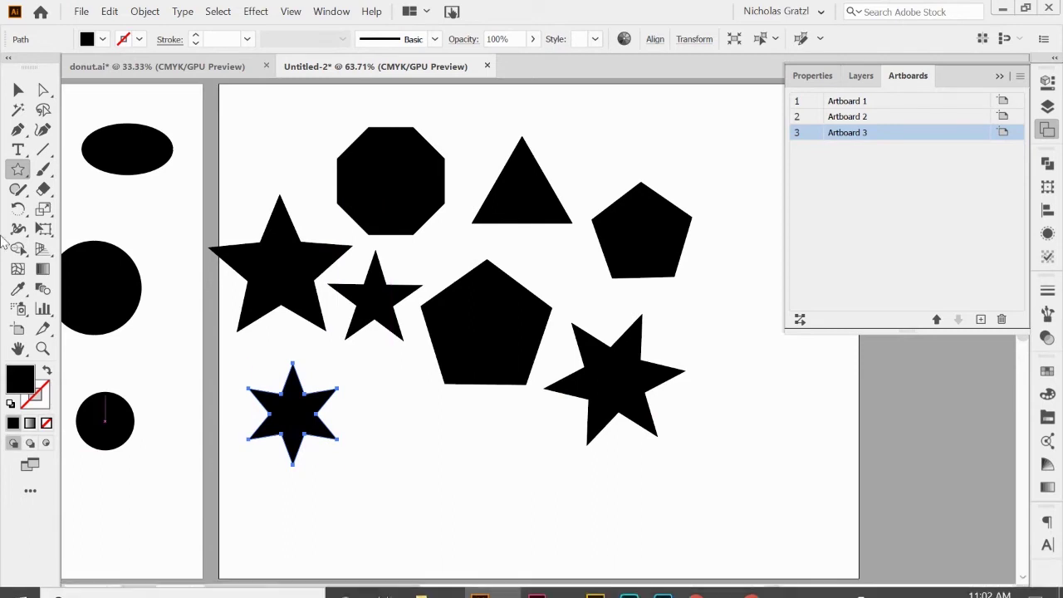
{"action": "left_click", "coordinate": [20, 89]}
{"action": "left_click", "coordinate": [402, 399]}
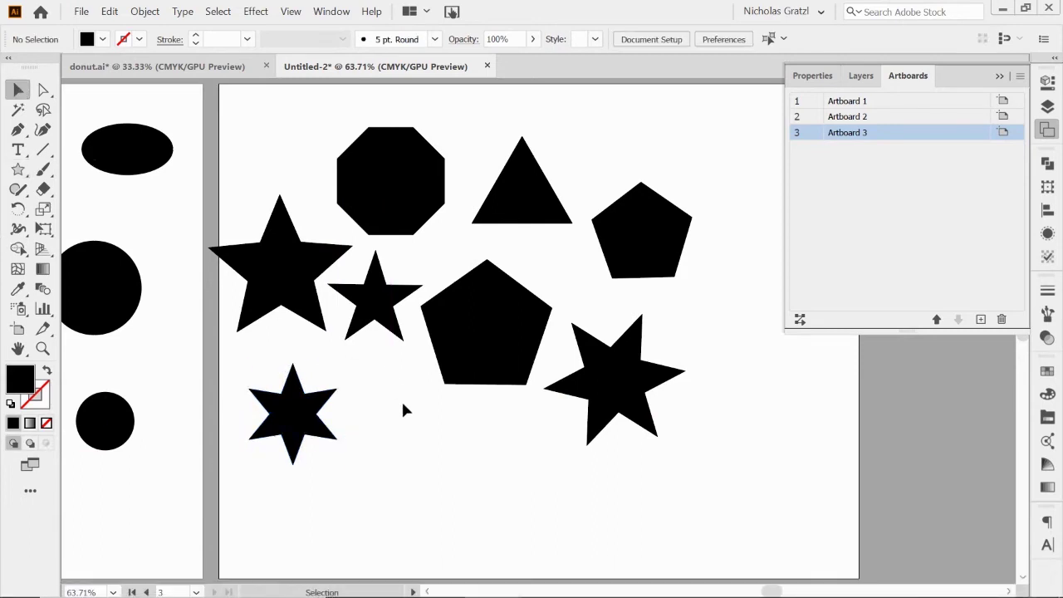
{"action": "left_click", "coordinate": [306, 421]}
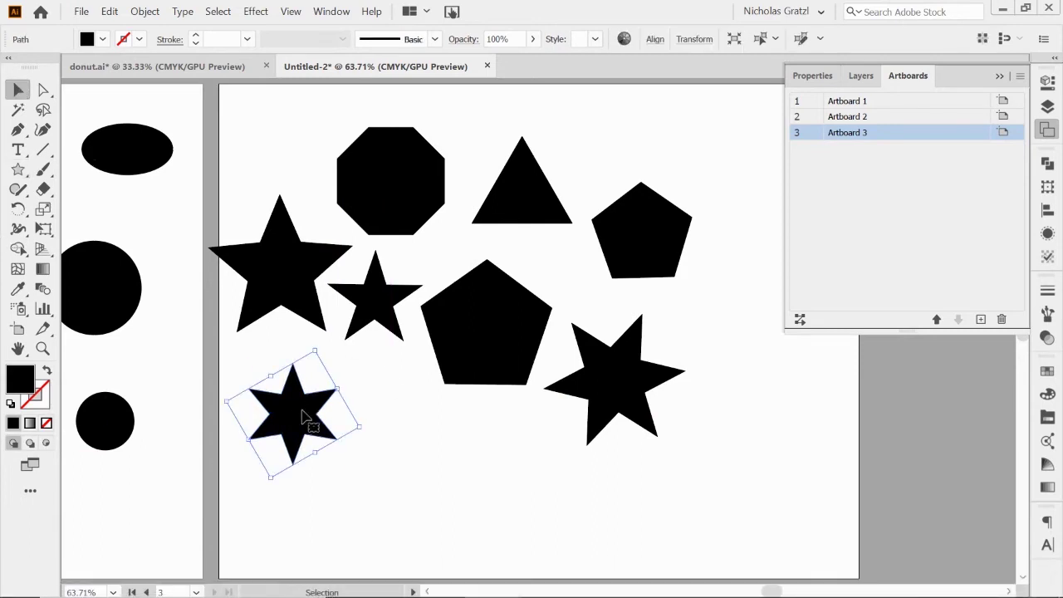
{"action": "left_click", "coordinate": [102, 39]}
{"action": "left_click", "coordinate": [57, 68]}
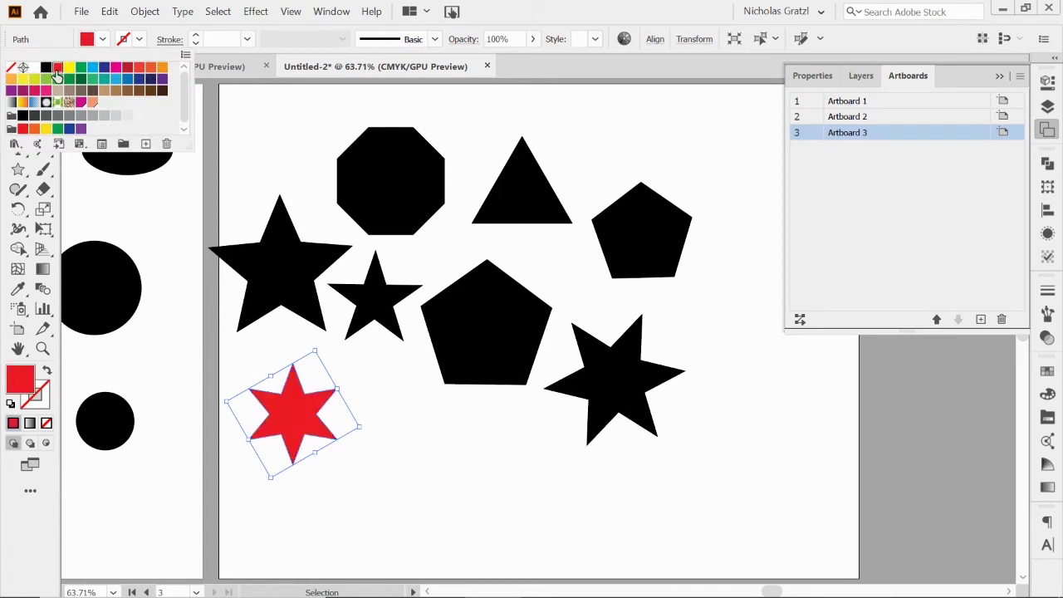
{"action": "left_click", "coordinate": [399, 432]}
{"action": "left_click", "coordinate": [399, 432]}
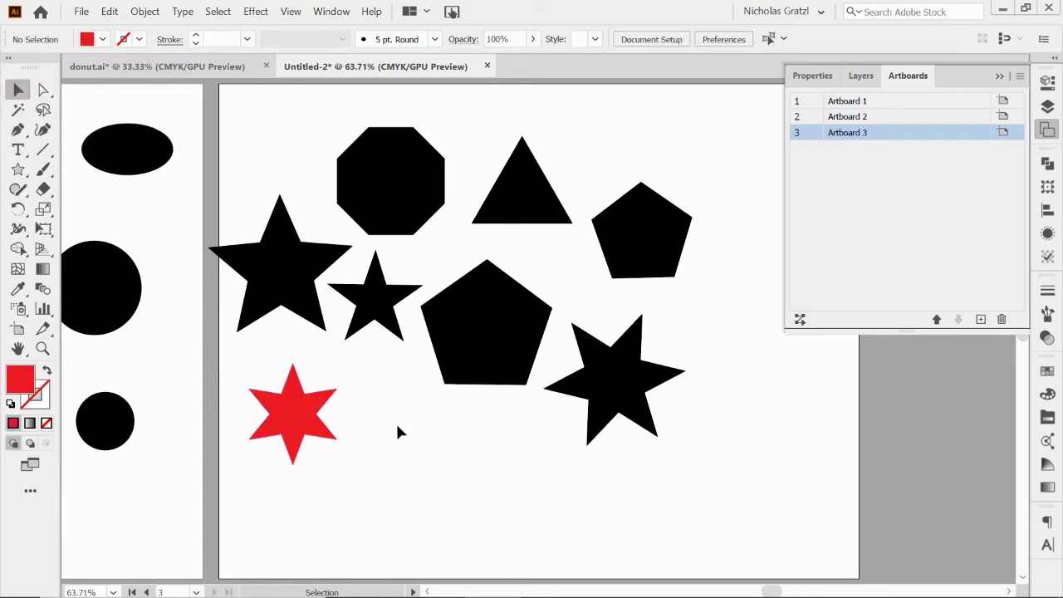
{"action": "left_click", "coordinate": [307, 432]}
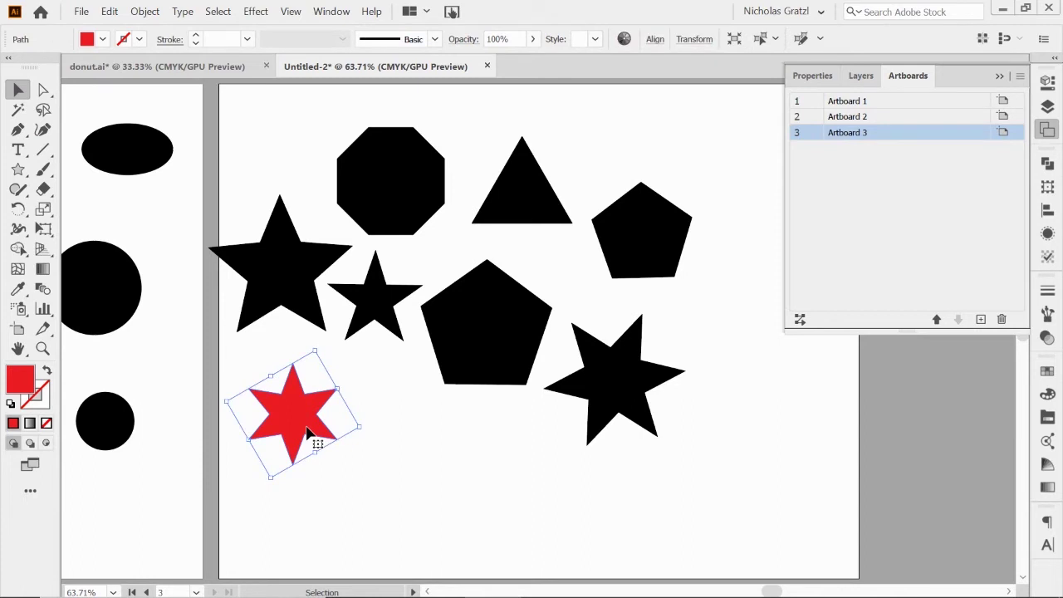
{"action": "left_click", "coordinate": [402, 447]}
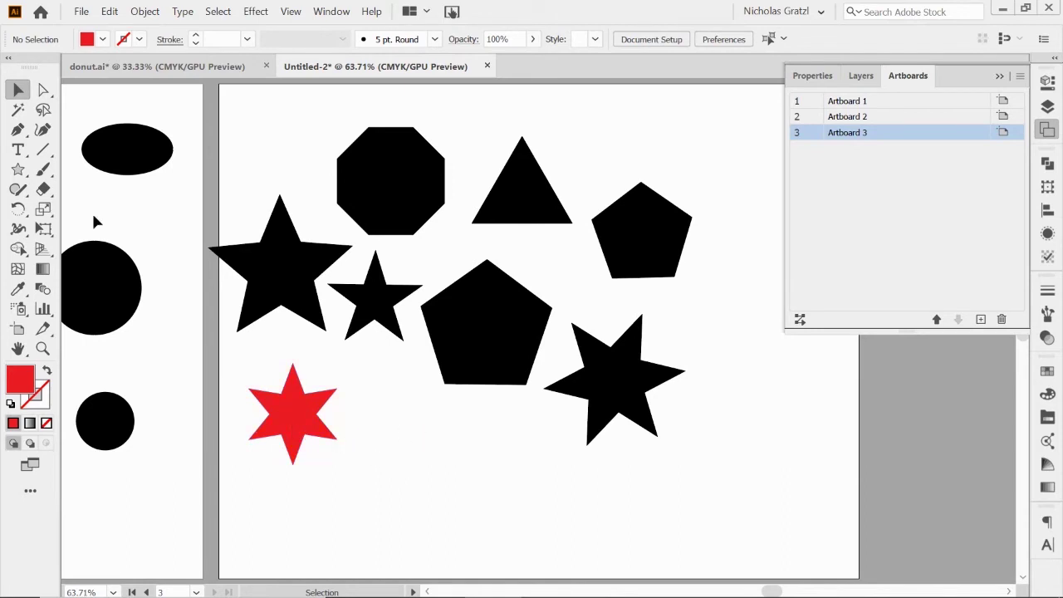
Step: Draw a large upright six-pointed star with long thin arms, and move it to the right side of the artboard
{"action": "left_click", "coordinate": [17, 169]}
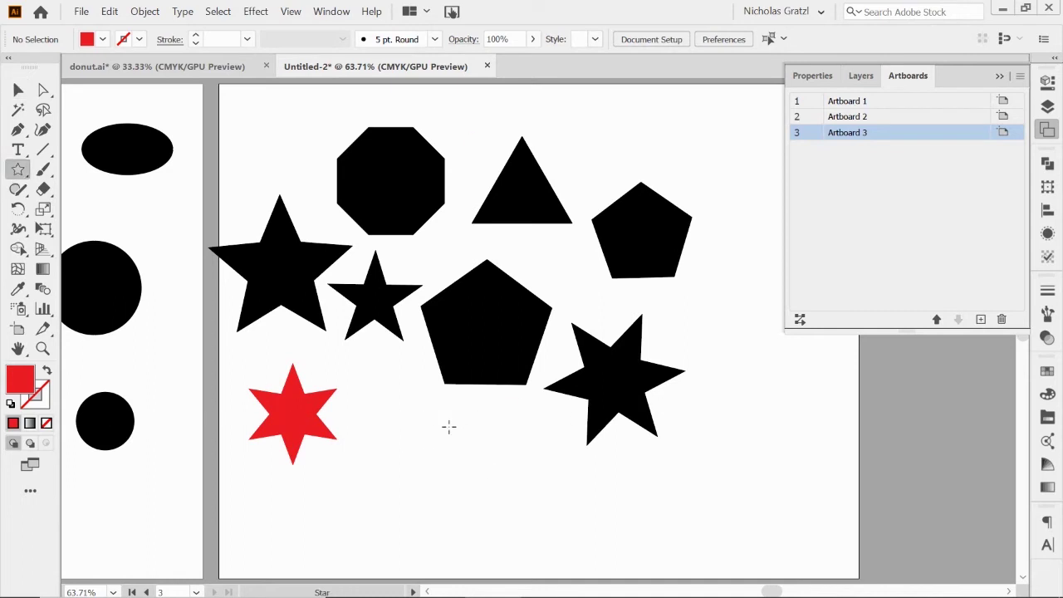
{"action": "left_click_drag", "start_coordinate": [422, 430], "coordinate": [522, 491]}
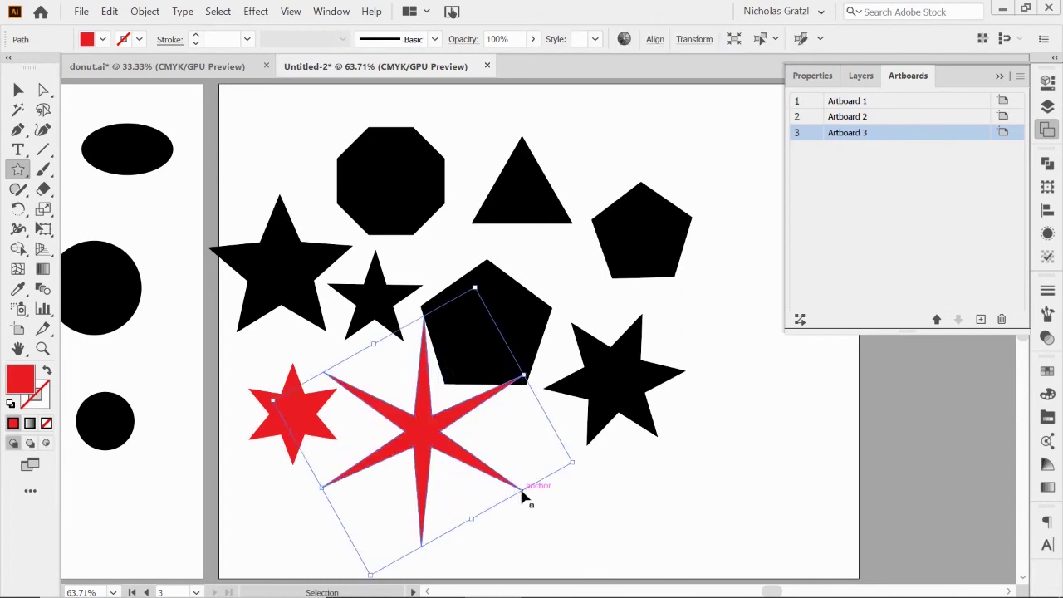
{"action": "left_click", "coordinate": [18, 90]}
{"action": "left_click_drag", "start_coordinate": [430, 445], "coordinate": [747, 426]}
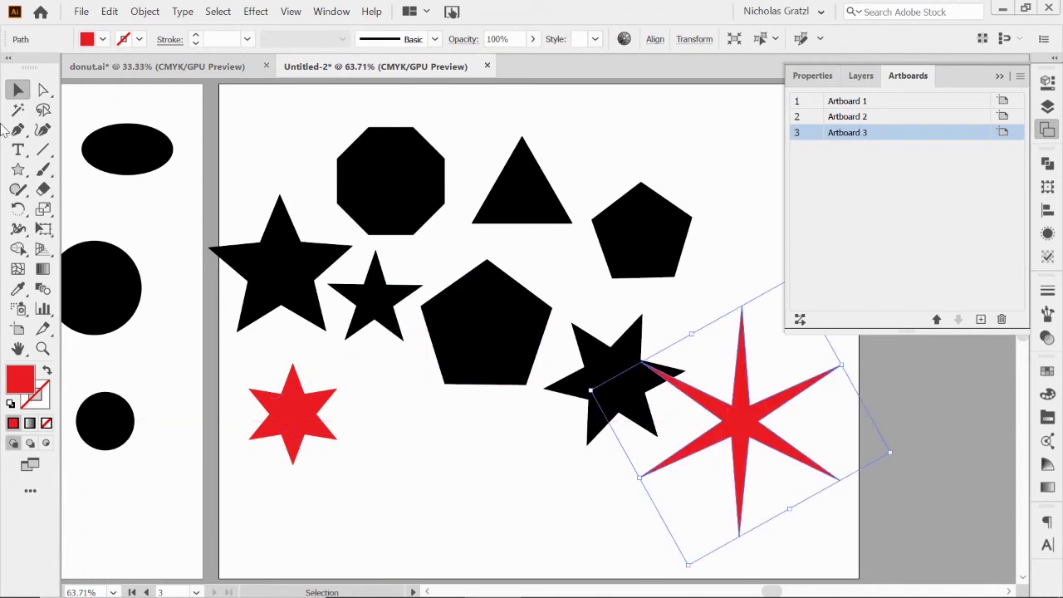
Step: Draw a small, slightly rotated six-pointed star with thin arms beside the small red star, adjusting its inner radius while drawing
{"action": "left_click", "coordinate": [18, 169]}
{"action": "left_click_drag", "start_coordinate": [397, 434], "coordinate": [413, 472]}
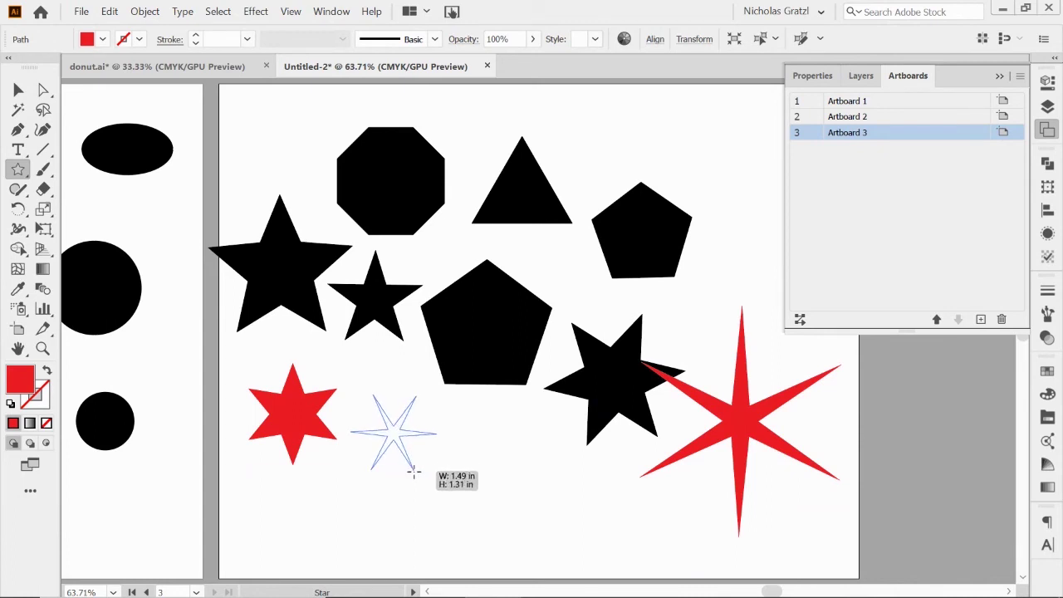
{"action": "left_click_drag", "start_coordinate": [414, 471], "coordinate": [391, 451]}
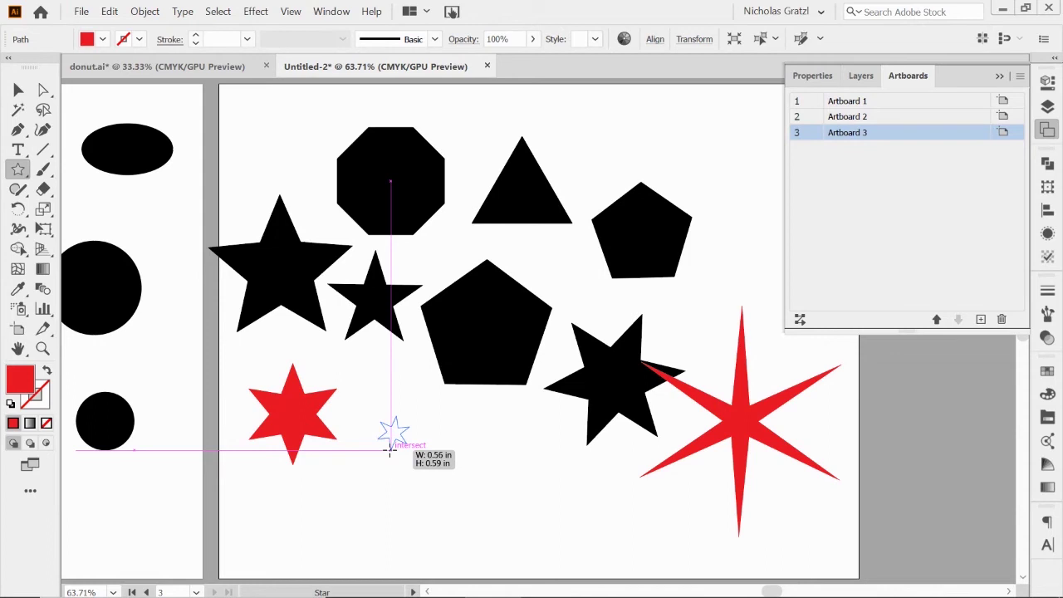
{"action": "left_click_drag", "start_coordinate": [390, 451], "coordinate": [415, 460]}
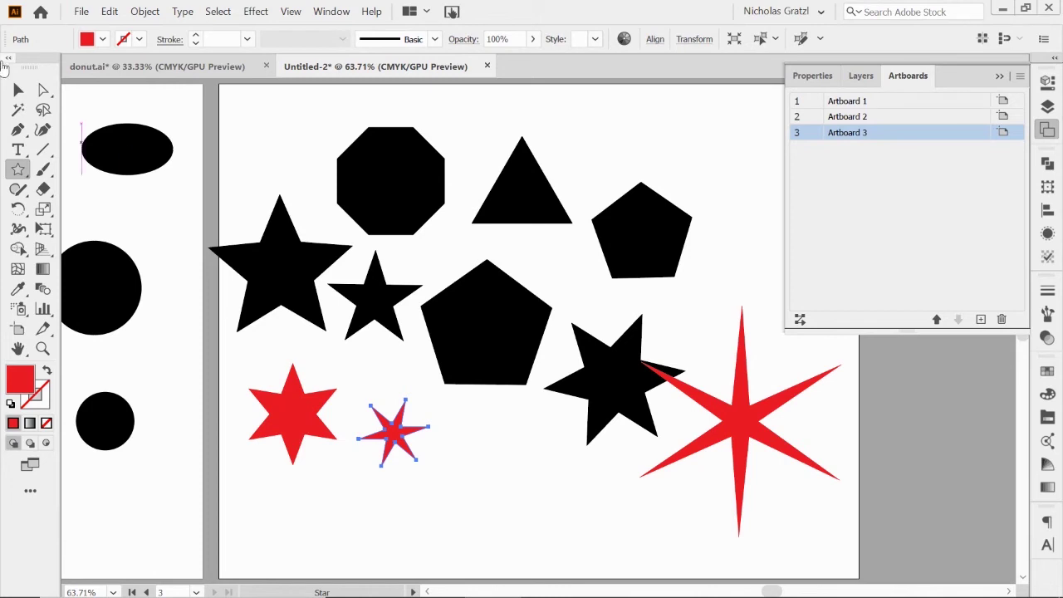
Step: Move the ellipse on the second artboard slightly down and left, just above the upper circle
{"action": "scroll", "coordinate": [217, 324], "scroll_direction": "left", "scroll_amount": 8}
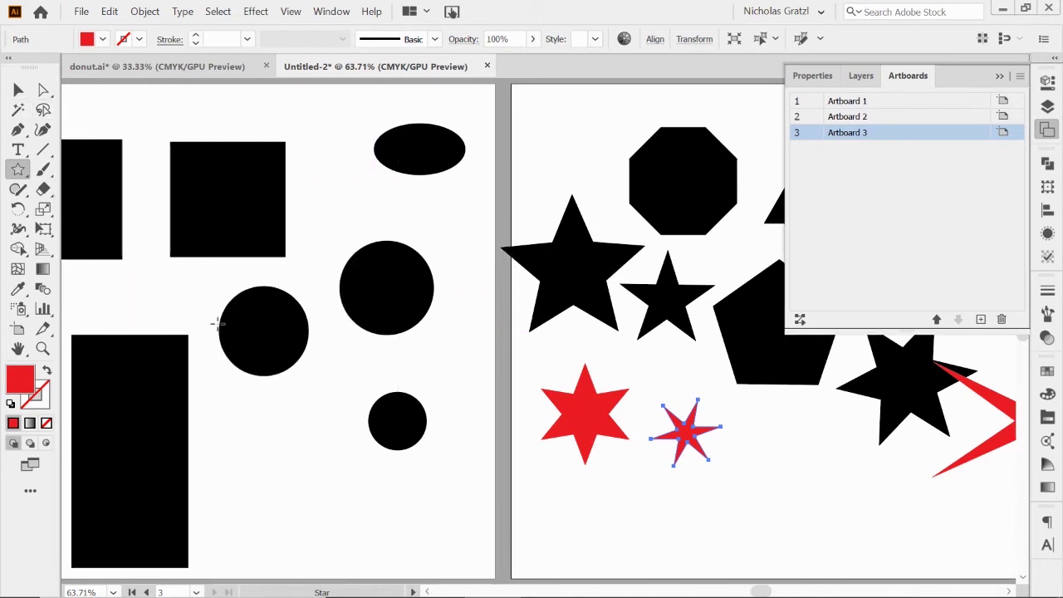
{"action": "left_click", "coordinate": [1004, 76]}
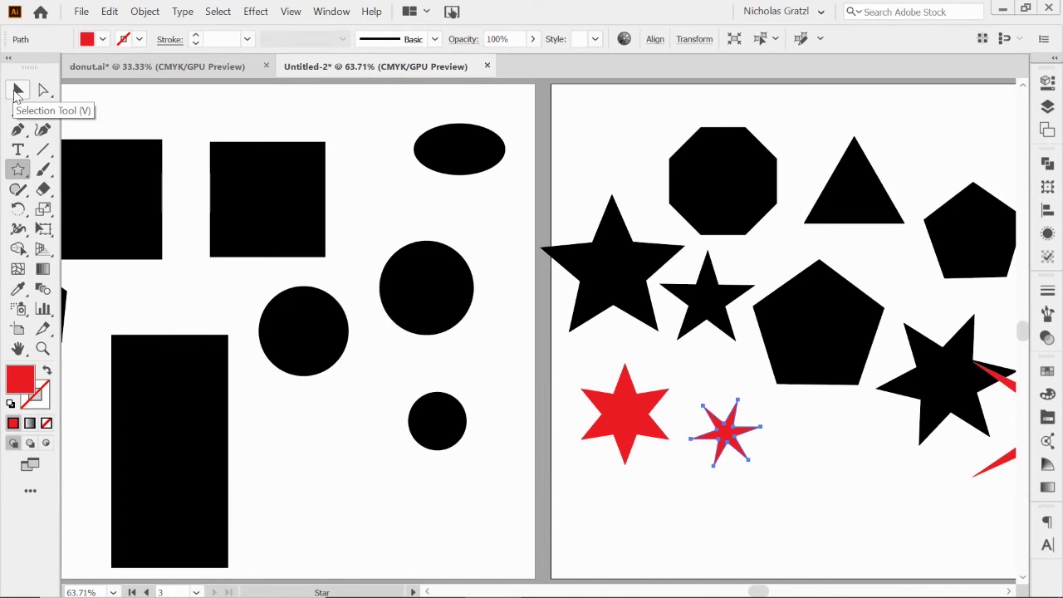
{"action": "left_click", "coordinate": [18, 91]}
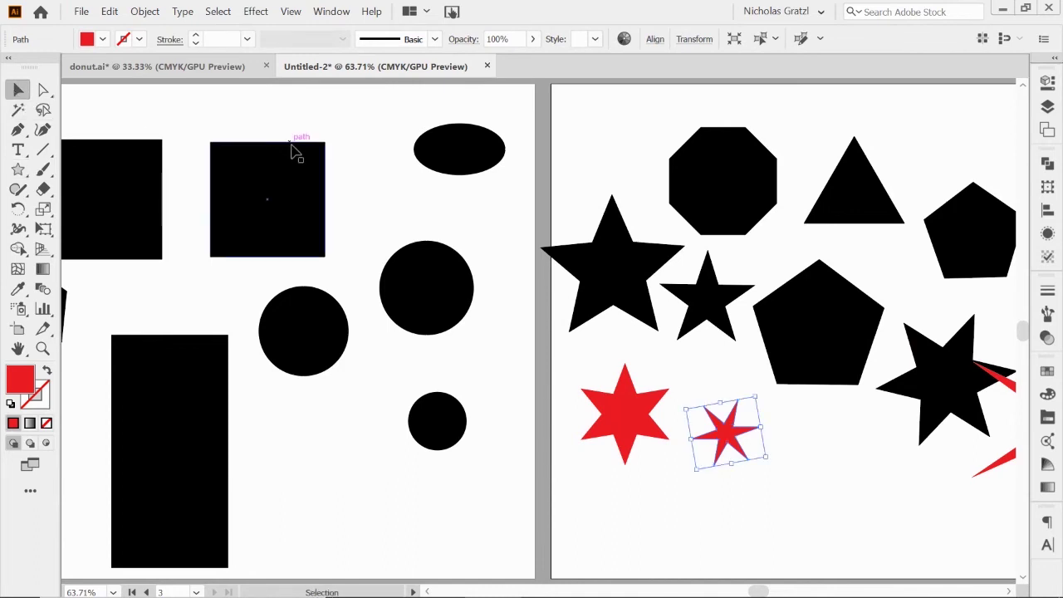
{"action": "left_click", "coordinate": [293, 188]}
{"action": "left_click_drag", "start_coordinate": [496, 148], "coordinate": [464, 170]}
Step: Enlarge the square beside the ellipse by pulling its upper-right corner upward and slightly outward
{"action": "left_click", "coordinate": [308, 178]}
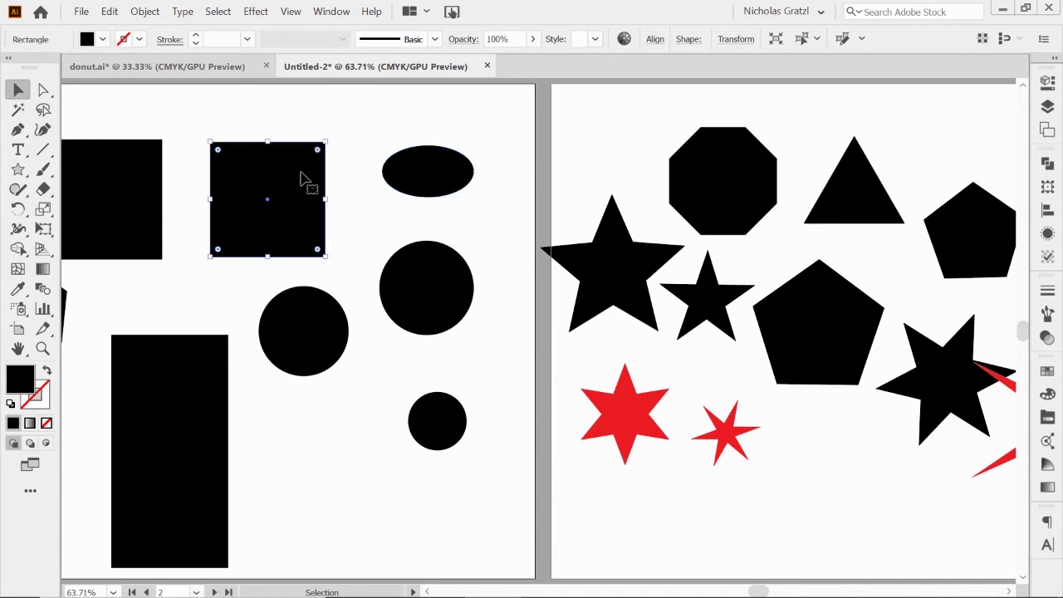
{"action": "left_click", "coordinate": [436, 164]}
{"action": "left_click", "coordinate": [299, 160]}
{"action": "left_click_drag", "start_coordinate": [329, 141], "coordinate": [332, 115]}
Step: Enlarge the ellipse from its upper-left corner, then rotate it so its right end tilts upward
{"action": "left_click", "coordinate": [402, 157]}
{"action": "left_click_drag", "start_coordinate": [382, 145], "coordinate": [363, 135]}
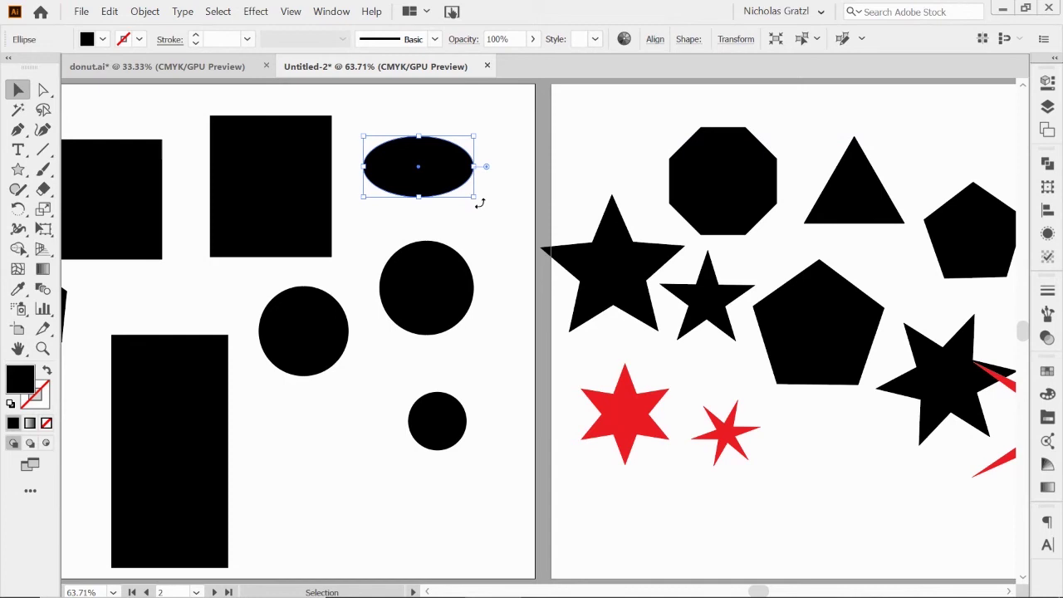
{"action": "left_click_drag", "start_coordinate": [479, 202], "coordinate": [354, 215]}
{"action": "left_click_drag", "start_coordinate": [476, 127], "coordinate": [469, 179]}
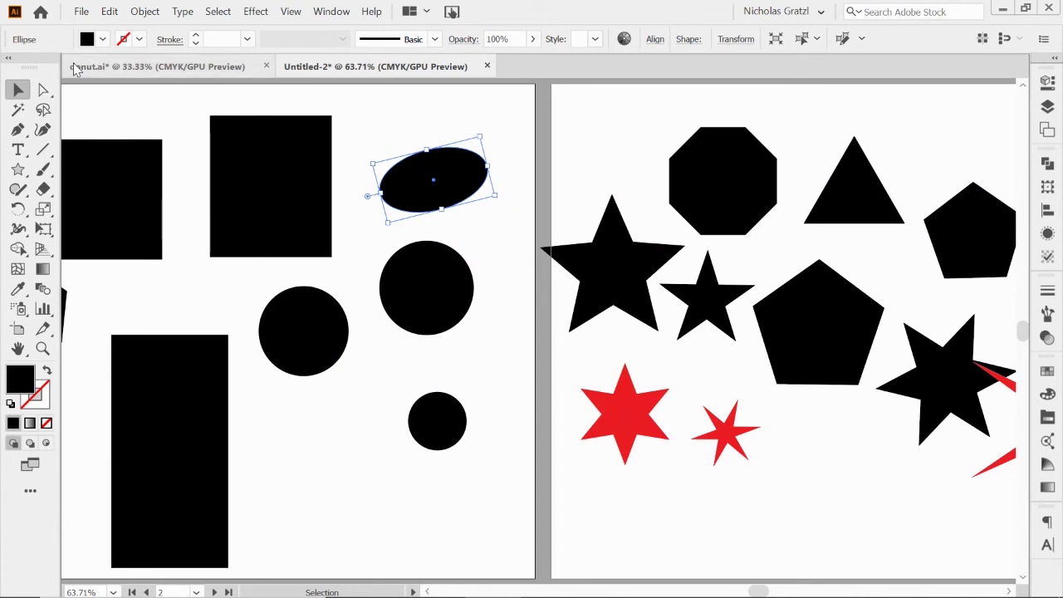
Step: Reshape the tilted ellipse with Direct Selection by pulling its top, bottom and right anchor points outward
{"action": "left_click", "coordinate": [42, 94]}
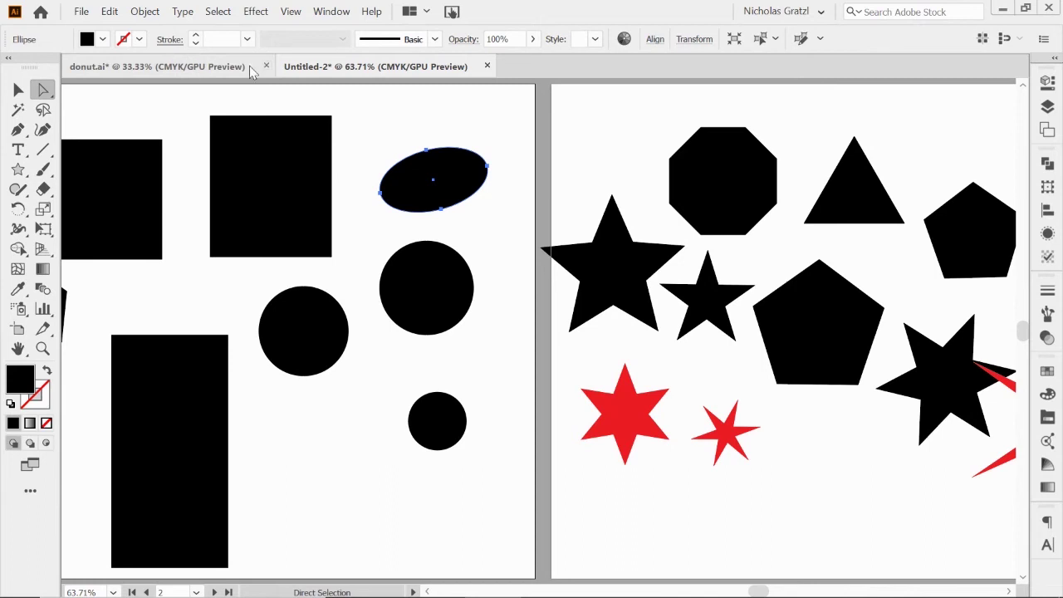
{"action": "left_click", "coordinate": [18, 90]}
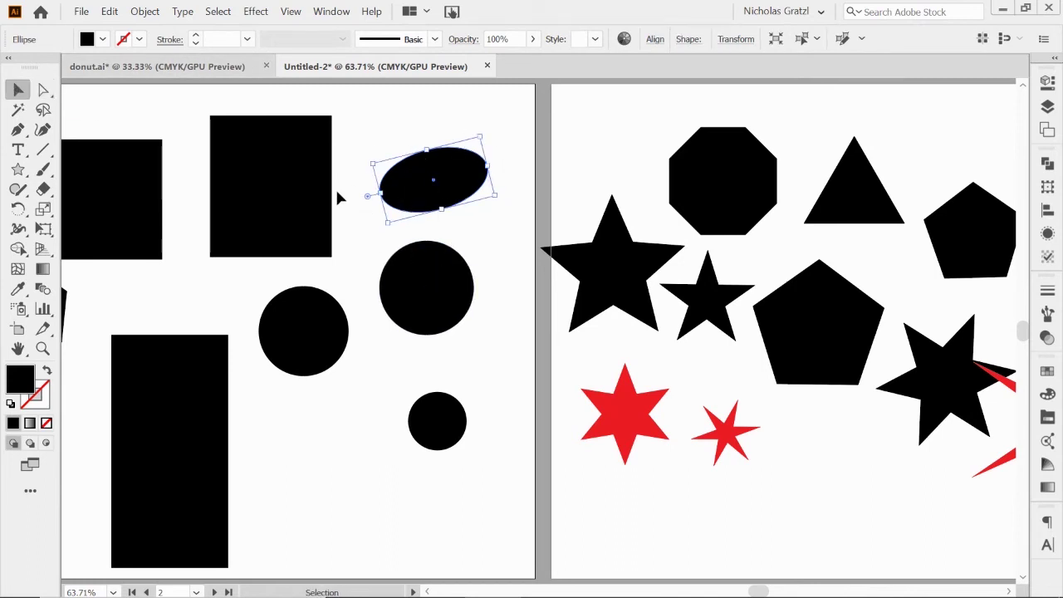
{"action": "left_click", "coordinate": [43, 91]}
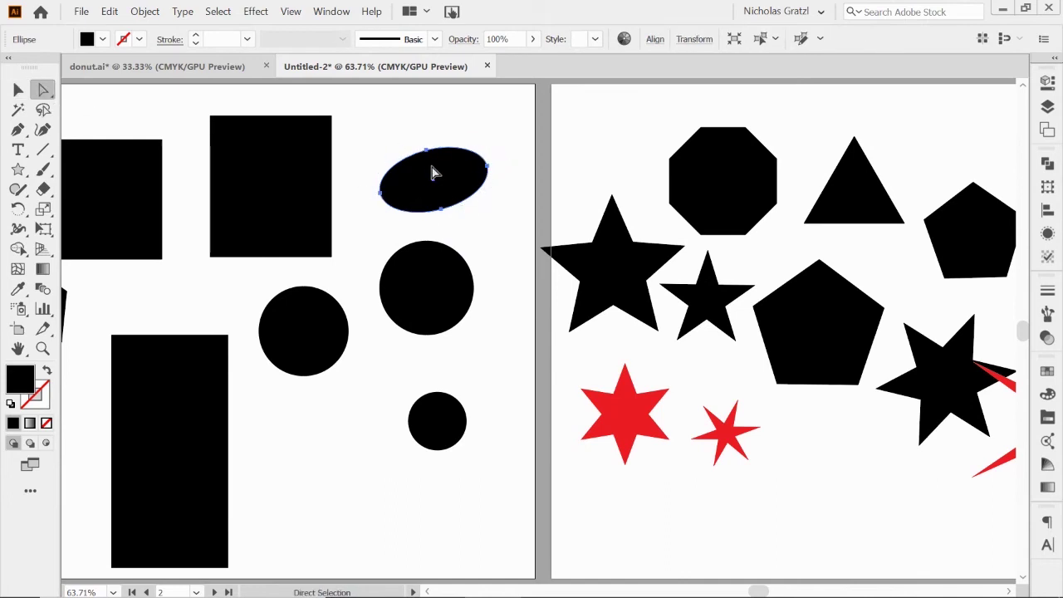
{"action": "left_click", "coordinate": [425, 154]}
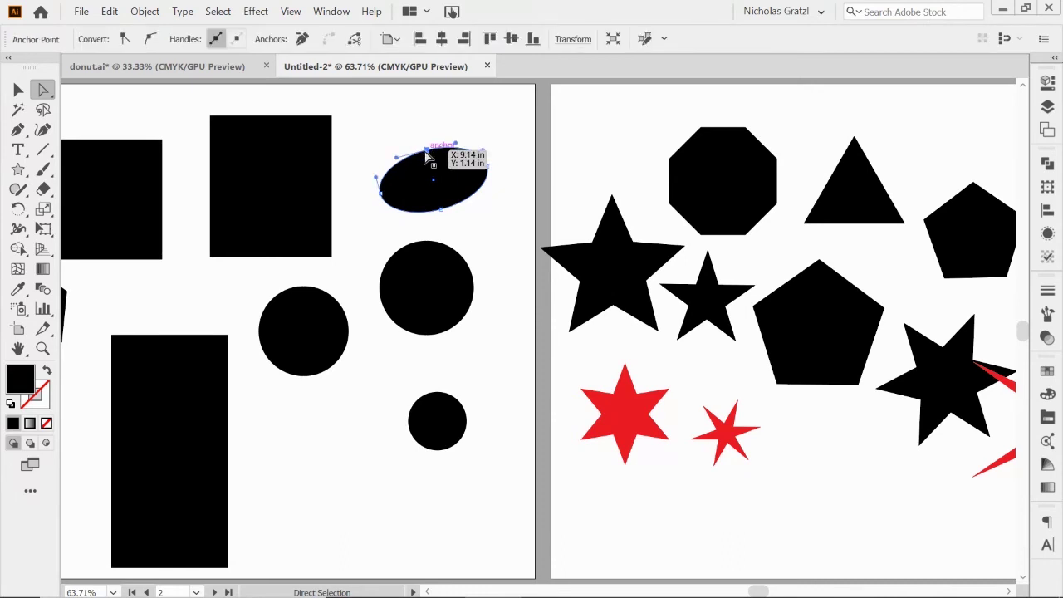
{"action": "left_click_drag", "start_coordinate": [426, 156], "coordinate": [415, 123]}
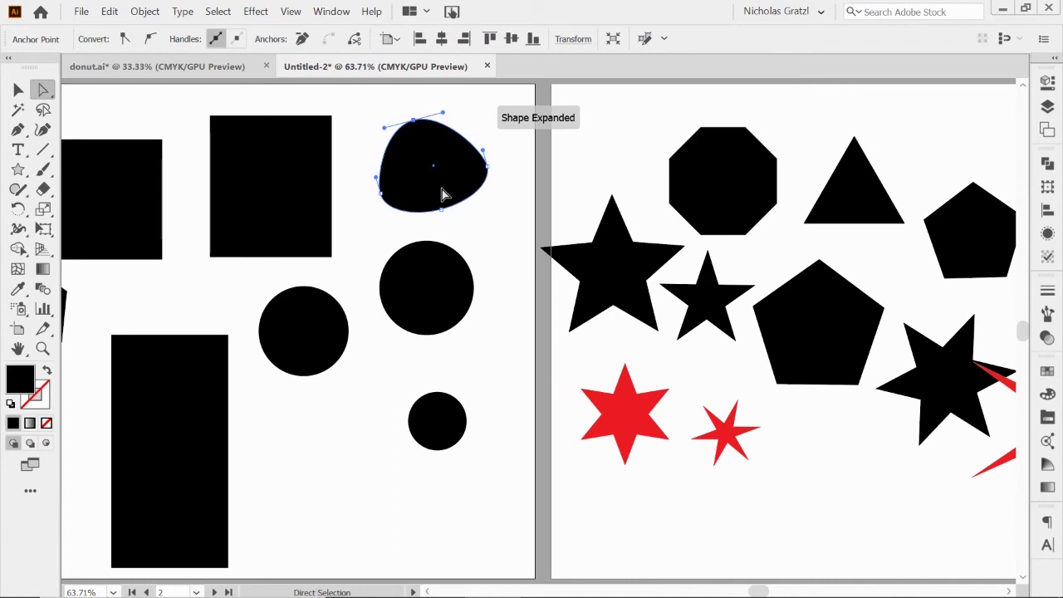
{"action": "left_click_drag", "start_coordinate": [446, 215], "coordinate": [453, 232]}
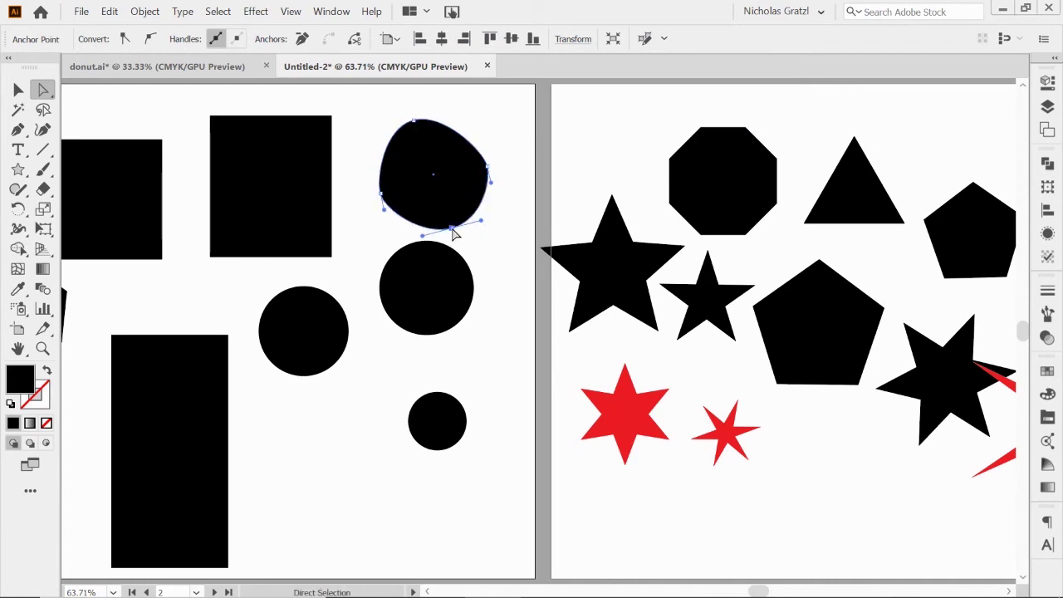
{"action": "left_click_drag", "start_coordinate": [487, 172], "coordinate": [500, 170]}
Step: Stretch the large star's top point straight upward into a long spike and deselect the star
{"action": "left_click", "coordinate": [615, 227]}
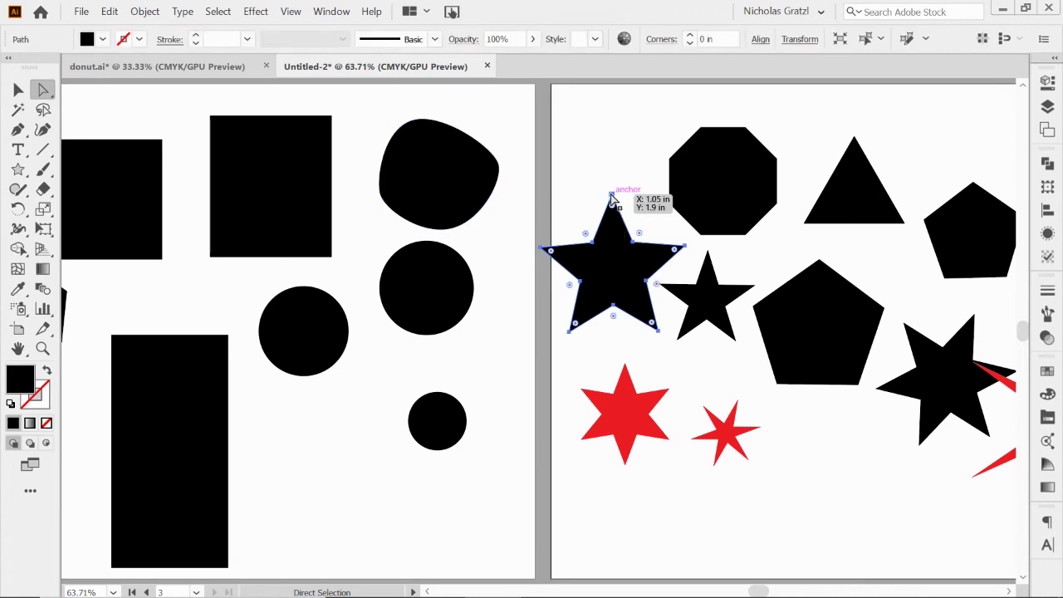
{"action": "left_click", "coordinate": [612, 198]}
{"action": "left_click_drag", "start_coordinate": [613, 198], "coordinate": [612, 122]}
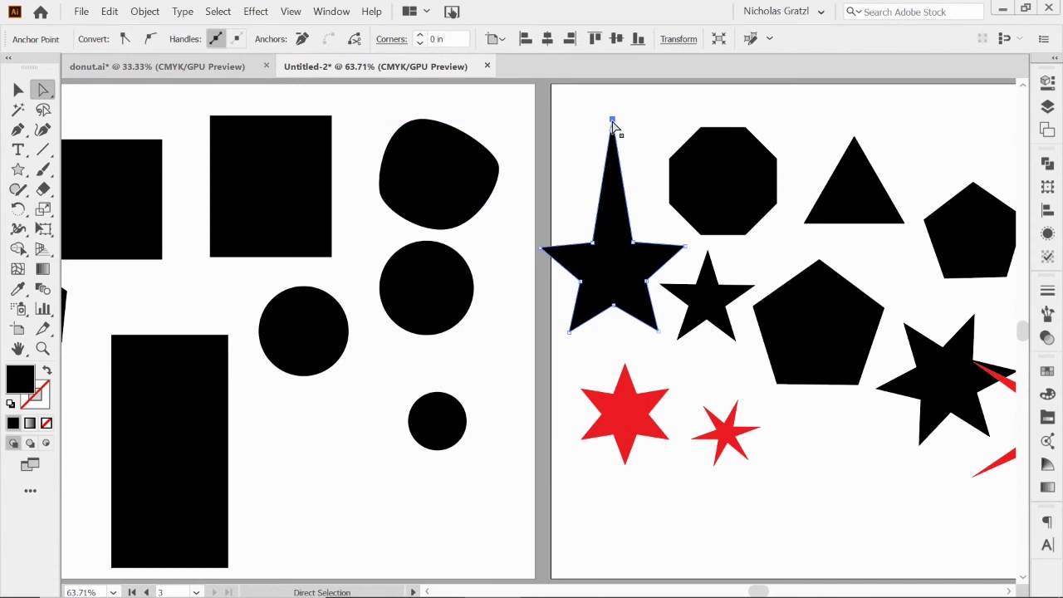
{"action": "left_click", "coordinate": [619, 336]}
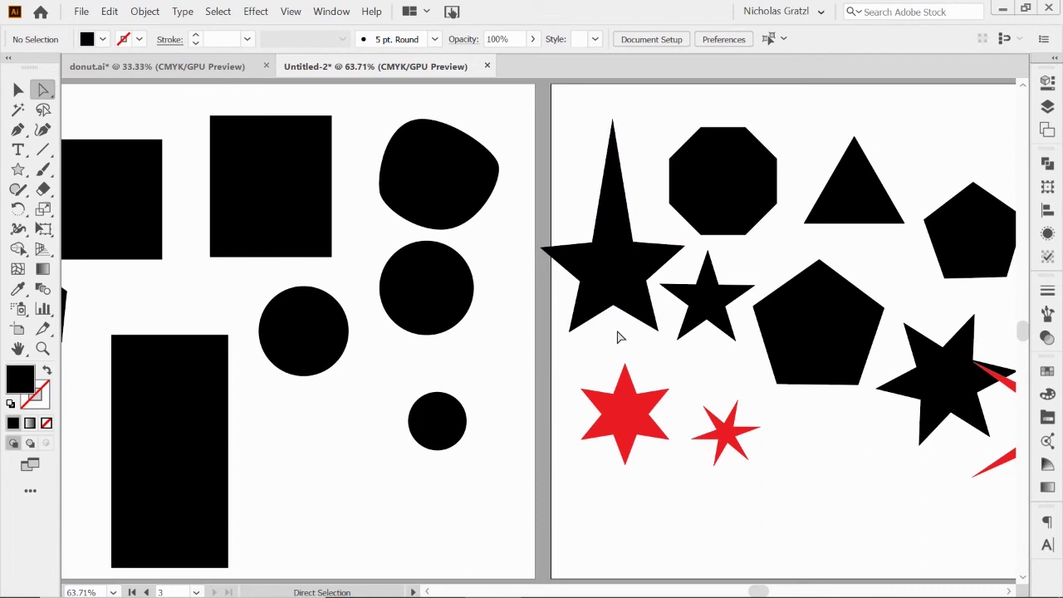
Step: Pull the lower-left corner anchor of the enlarged square outward to about X 5.14 in, Y 3.31 in
{"action": "left_click", "coordinate": [233, 147]}
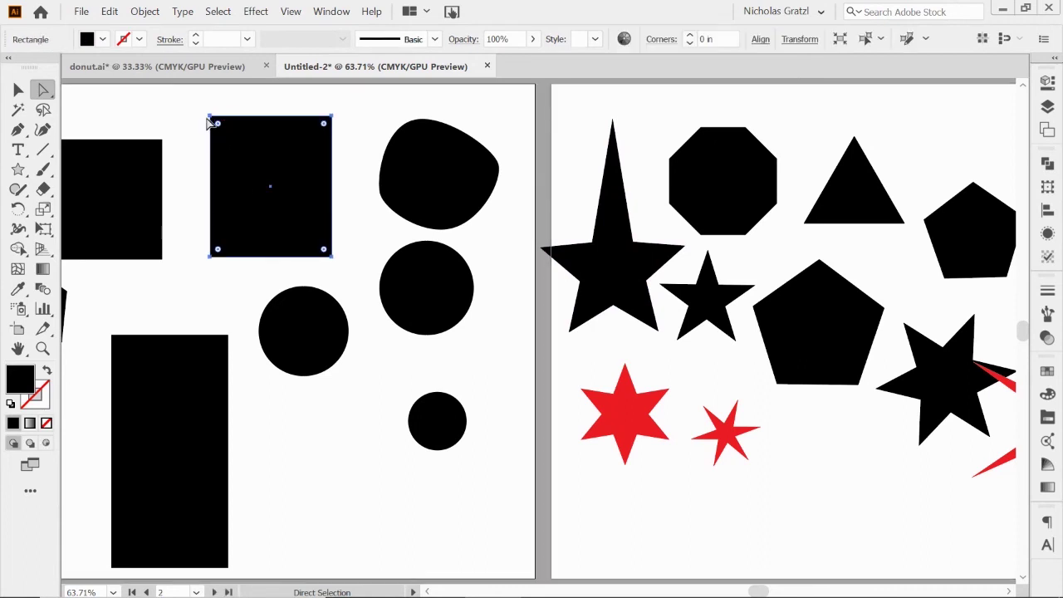
{"action": "left_click", "coordinate": [210, 257]}
{"action": "left_click_drag", "start_coordinate": [210, 257], "coordinate": [194, 275]}
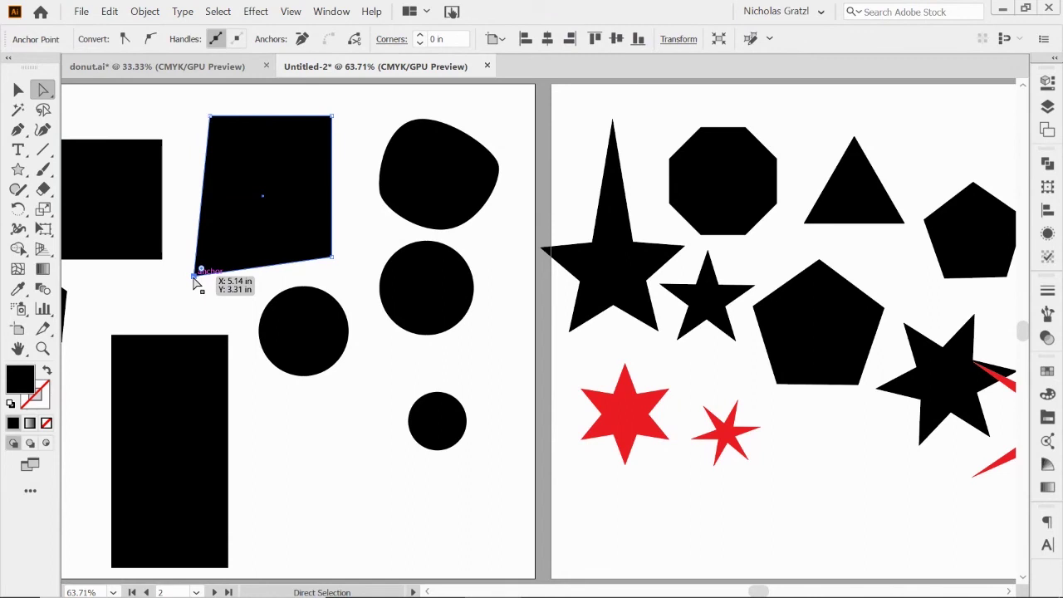
Step: Distort the circle below the reshaped square by pulling its top and side anchor points slightly outward
{"action": "left_click", "coordinate": [313, 332]}
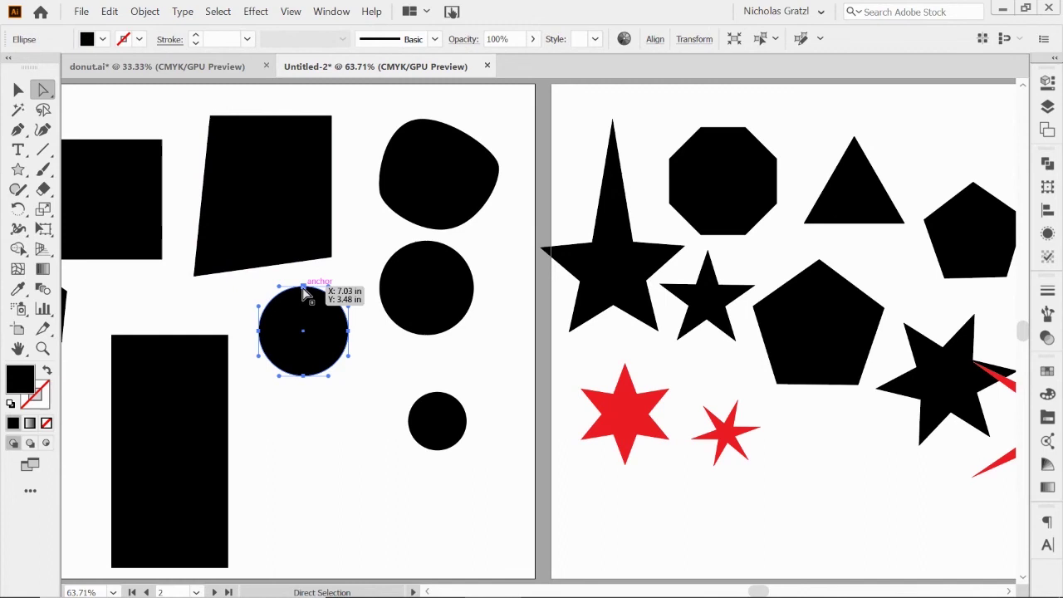
{"action": "left_click_drag", "start_coordinate": [303, 292], "coordinate": [304, 275]}
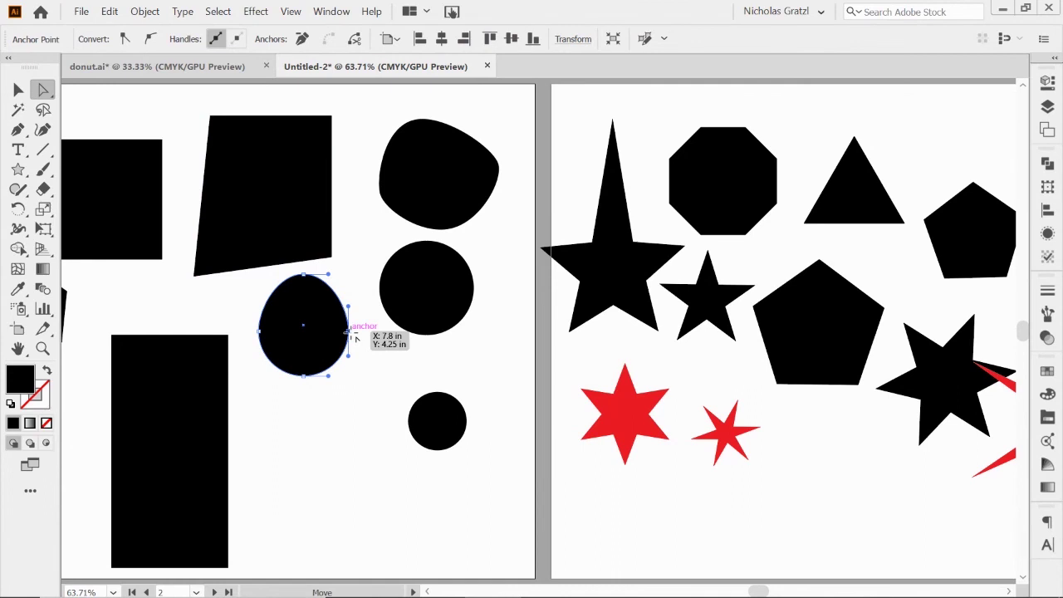
{"action": "left_click_drag", "start_coordinate": [259, 330], "coordinate": [252, 332]}
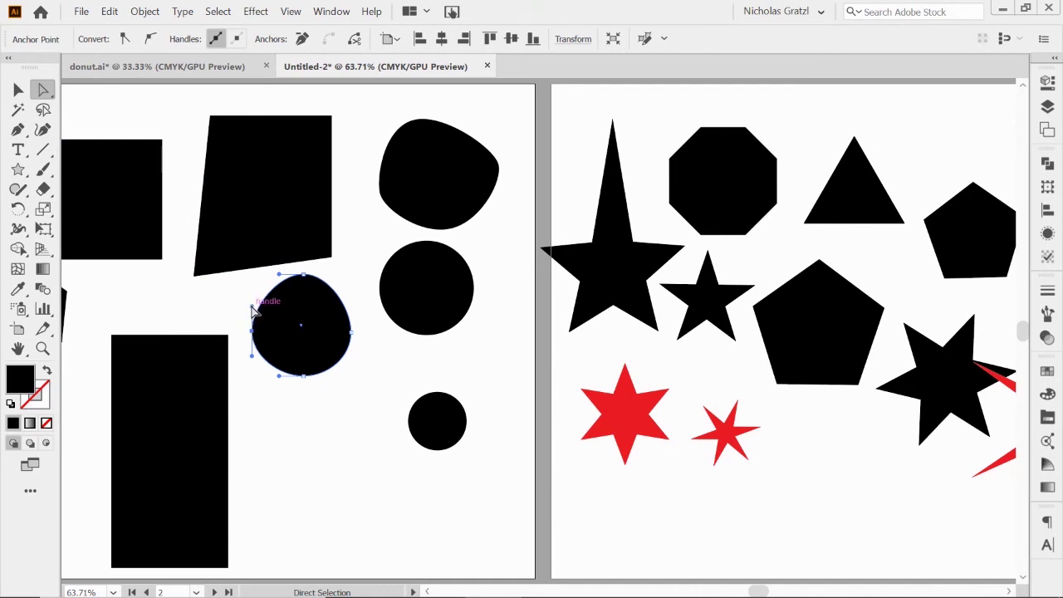
Step: Reshape the distorted circle's curves with Direct Selection by pulling the direction handles of its left and bottom anchor points
{"action": "left_click_drag", "start_coordinate": [252, 308], "coordinate": [253, 300]}
{"action": "mouse_move", "coordinate": [279, 381]}
{"action": "left_mouse_down"}
{"action": "mouse_move", "coordinate": [262, 380]}
{"action": "mouse_move", "coordinate": [266, 371]}
{"action": "left_mouse_up"}
{"action": "left_click", "coordinate": [266, 371]}
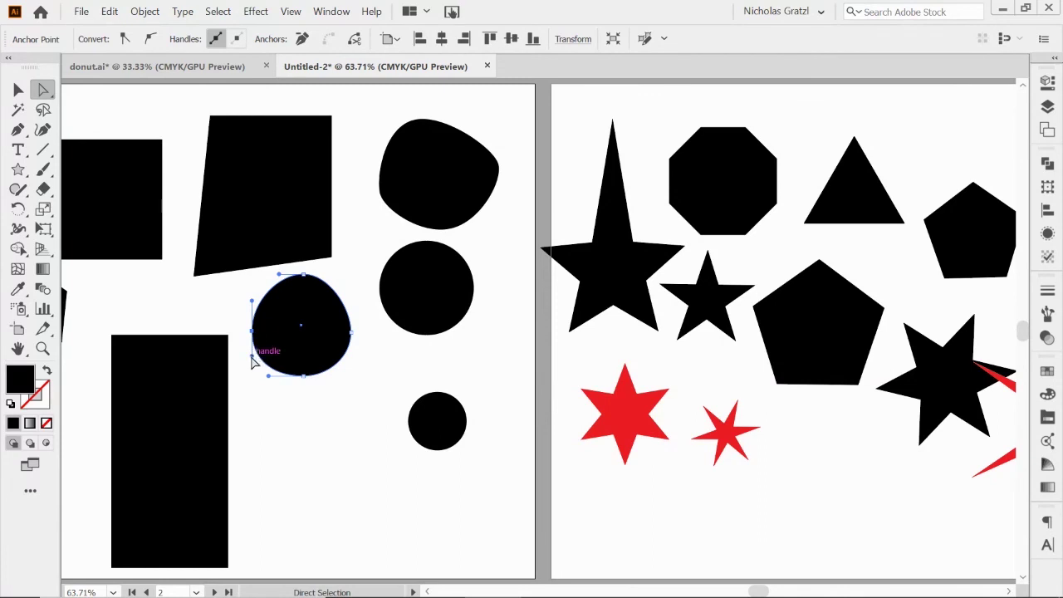
{"action": "left_click_drag", "start_coordinate": [252, 357], "coordinate": [264, 394]}
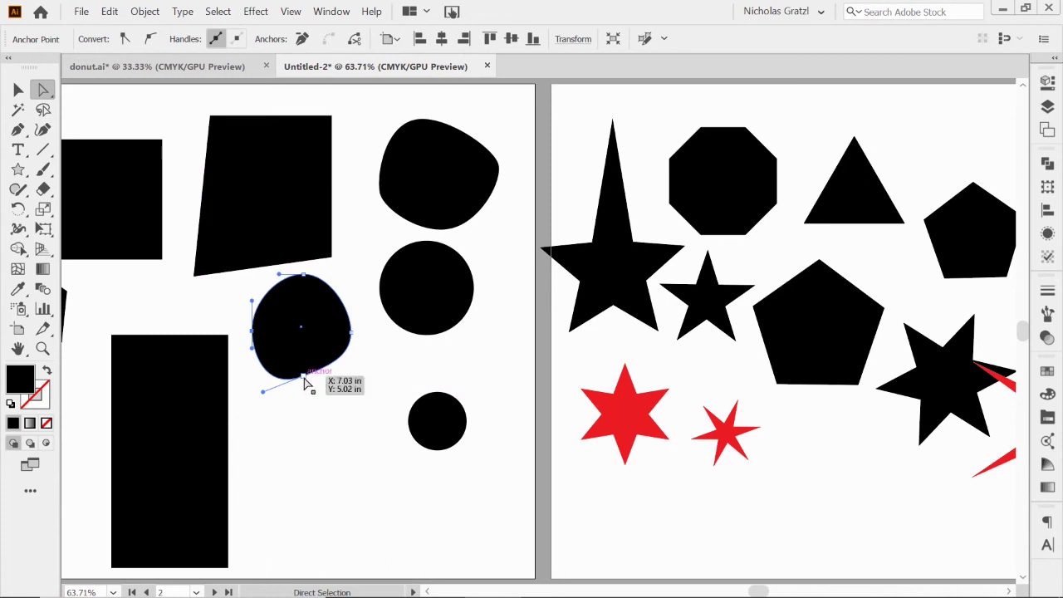
Step: Move the whole distorted circle slightly down and to the right, next to the middle circle, and deselect it
{"action": "left_click", "coordinate": [18, 90]}
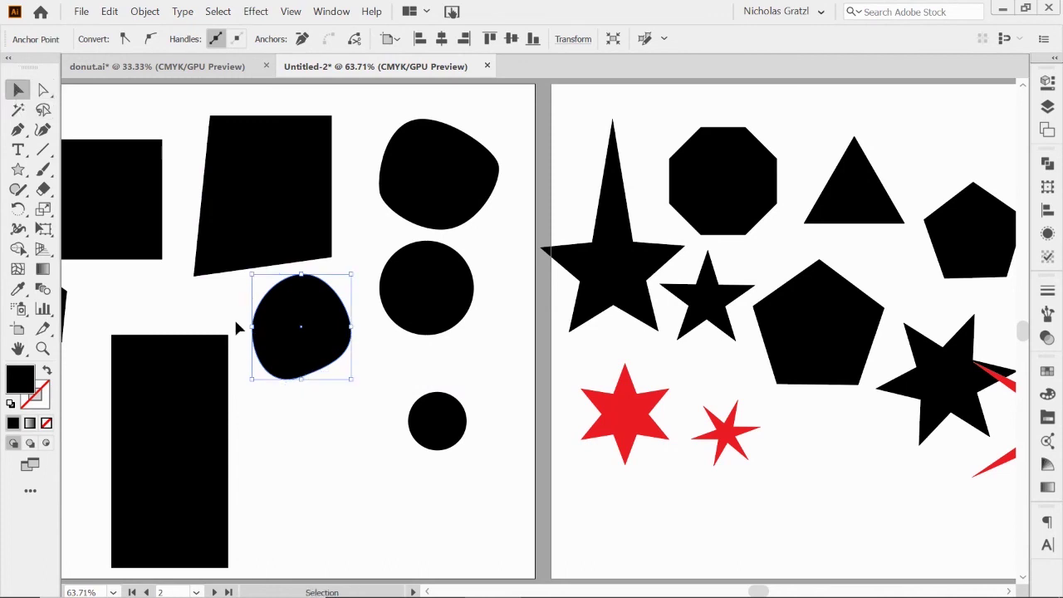
{"action": "double_click", "coordinate": [308, 368]}
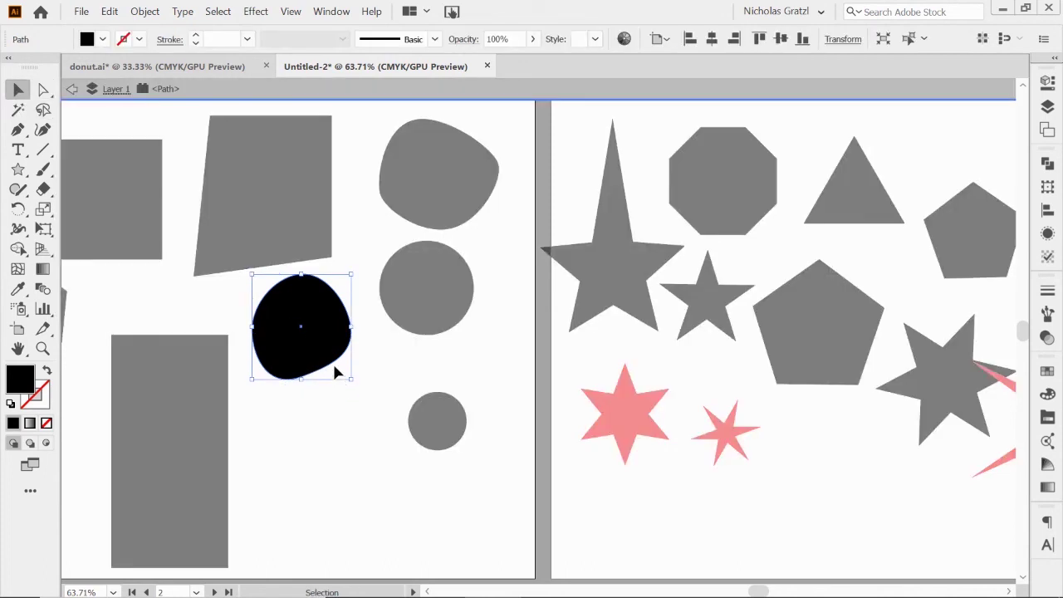
{"action": "double_click", "coordinate": [345, 408]}
{"action": "left_click_drag", "start_coordinate": [324, 342], "coordinate": [353, 356]}
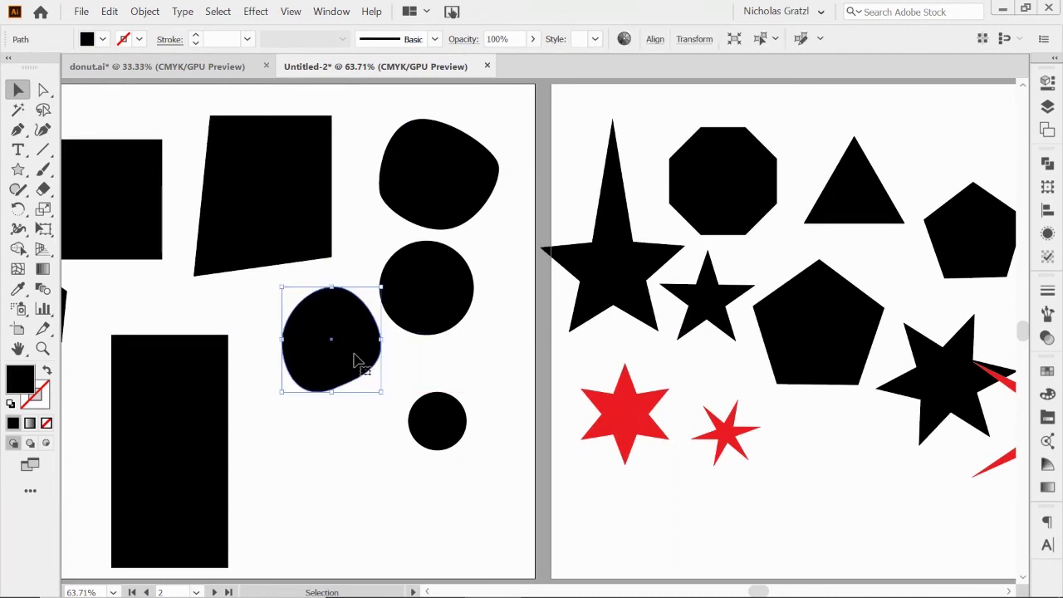
{"action": "left_click", "coordinate": [340, 436]}
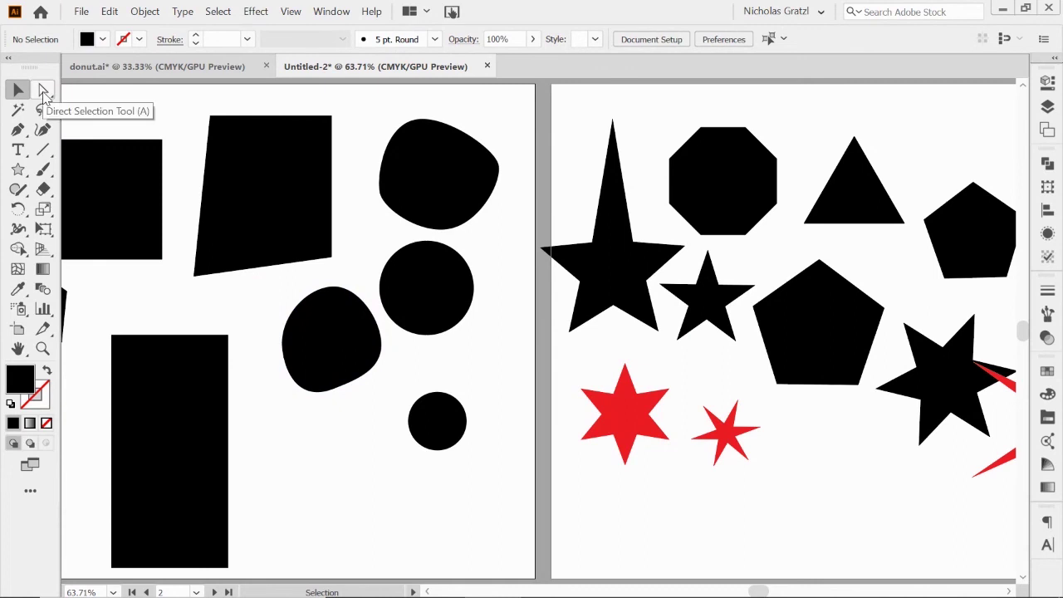
Step: Round all four corners of the square beside the tall rectangle to a radius of about 0.38 in and deselect it
{"action": "left_click", "coordinate": [44, 89]}
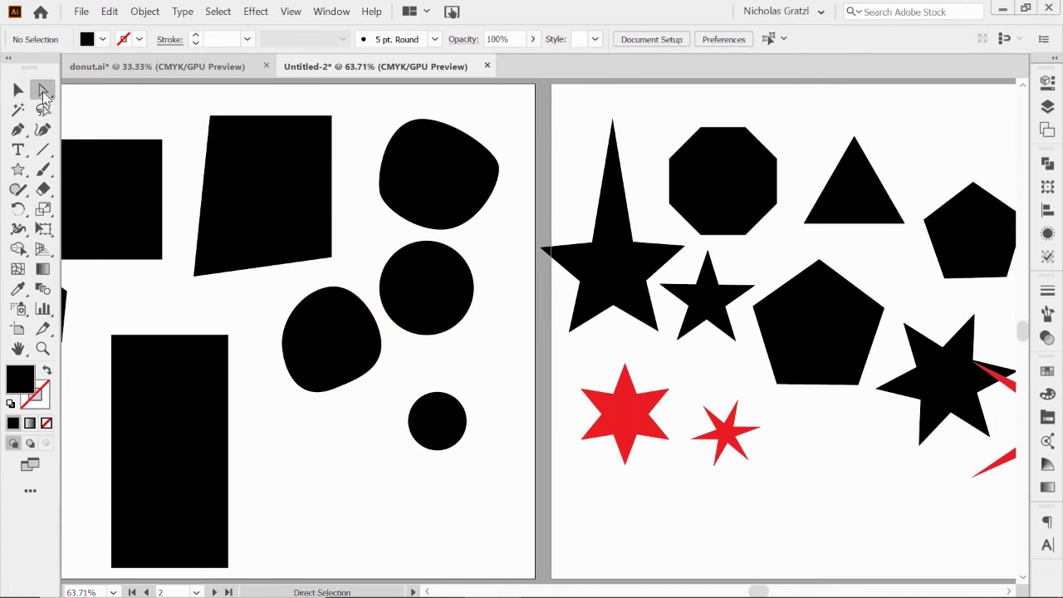
{"action": "scroll", "coordinate": [139, 126], "scroll_direction": "left", "scroll_amount": 2}
{"action": "scroll", "coordinate": [139, 126], "scroll_direction": "left", "scroll_amount": 2}
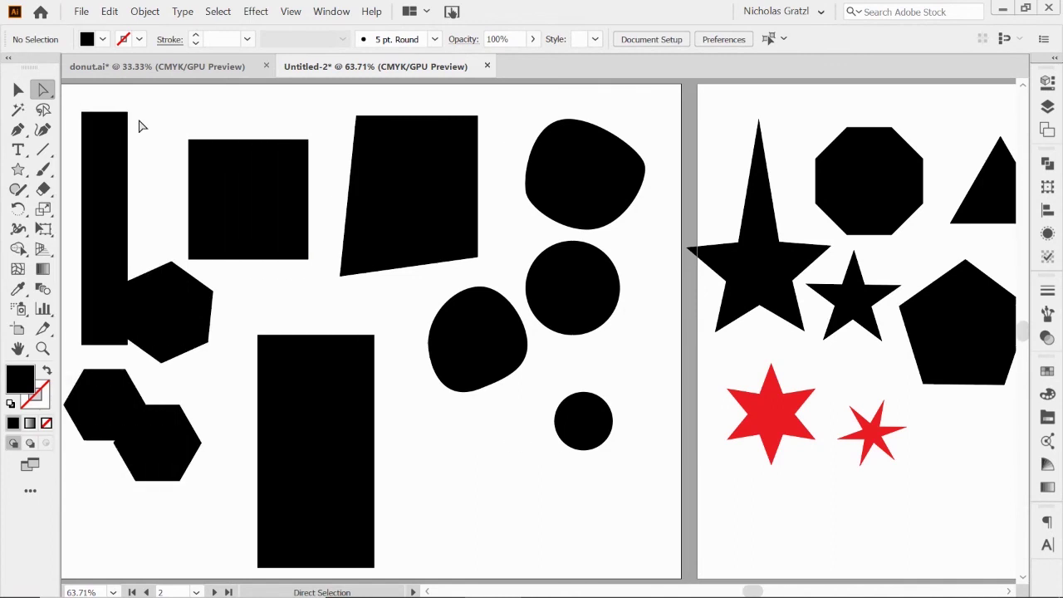
{"action": "left_click", "coordinate": [242, 170]}
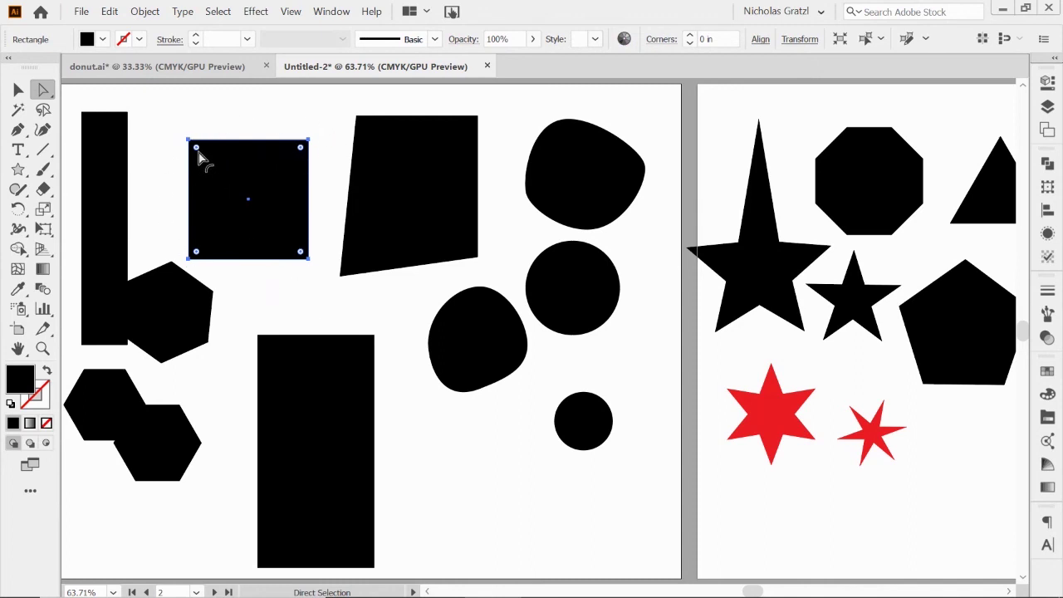
{"action": "left_click_drag", "start_coordinate": [197, 152], "coordinate": [211, 167]}
{"action": "left_click", "coordinate": [249, 111]}
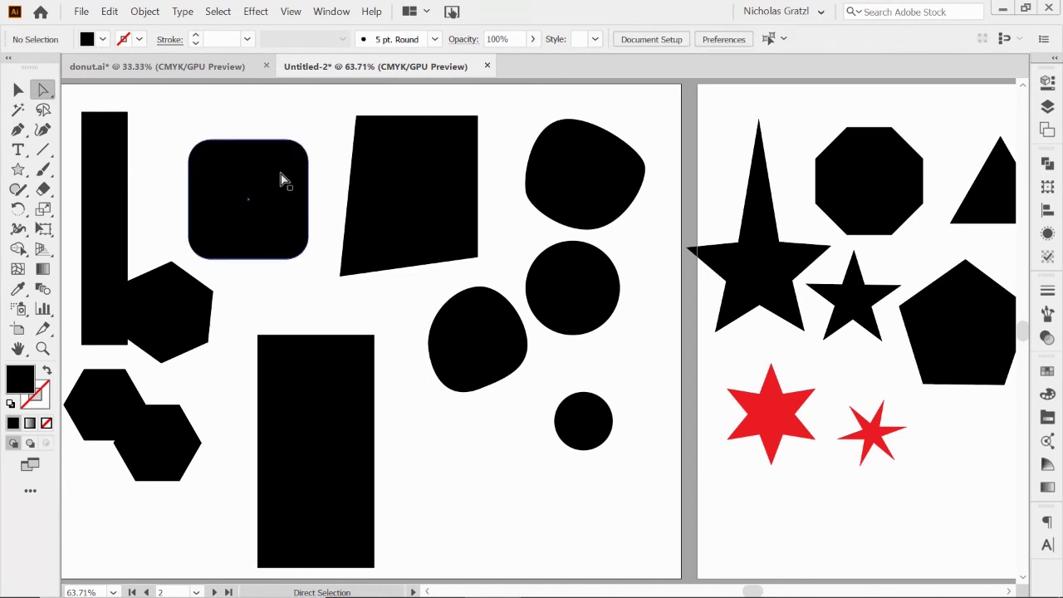
Step: Reduce the square's upper-left corner radius to about 0.36 in, and restore all four corners to sharp 0 in corners
{"action": "left_click", "coordinate": [241, 167]}
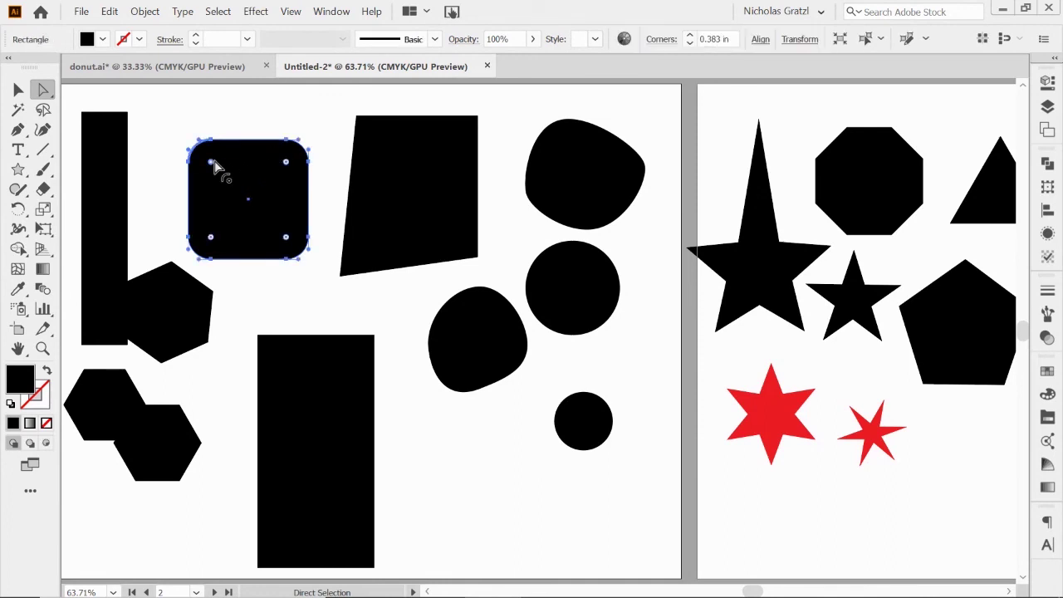
{"action": "mouse_move", "coordinate": [213, 166]}
{"action": "left_mouse_down"}
{"action": "mouse_move", "coordinate": [182, 138]}
{"action": "mouse_move", "coordinate": [219, 171]}
{"action": "mouse_move", "coordinate": [214, 163]}
{"action": "left_mouse_up"}
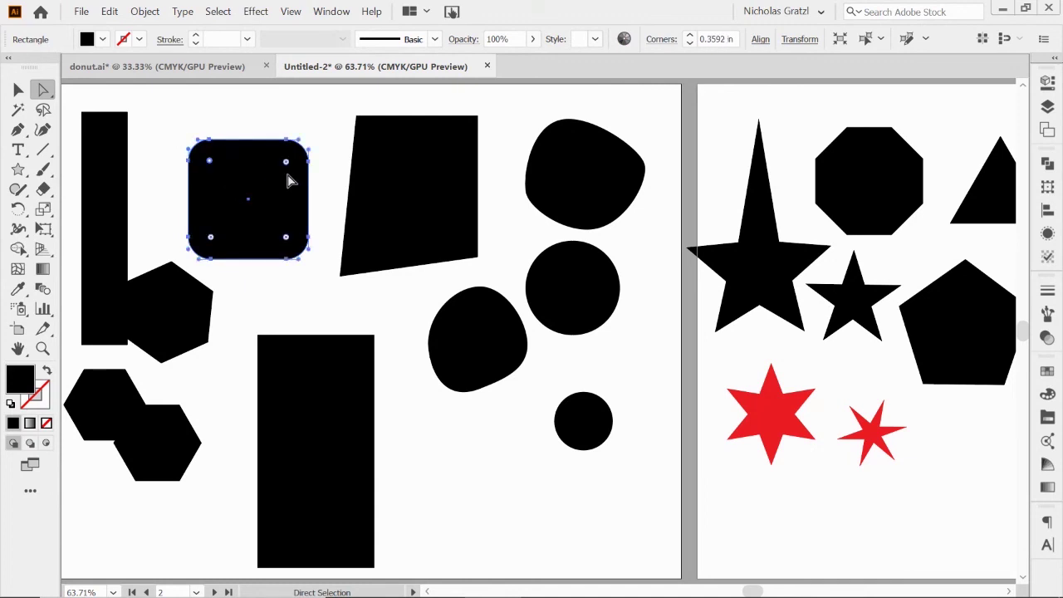
{"action": "left_click", "coordinate": [262, 117]}
{"action": "left_click", "coordinate": [265, 191]}
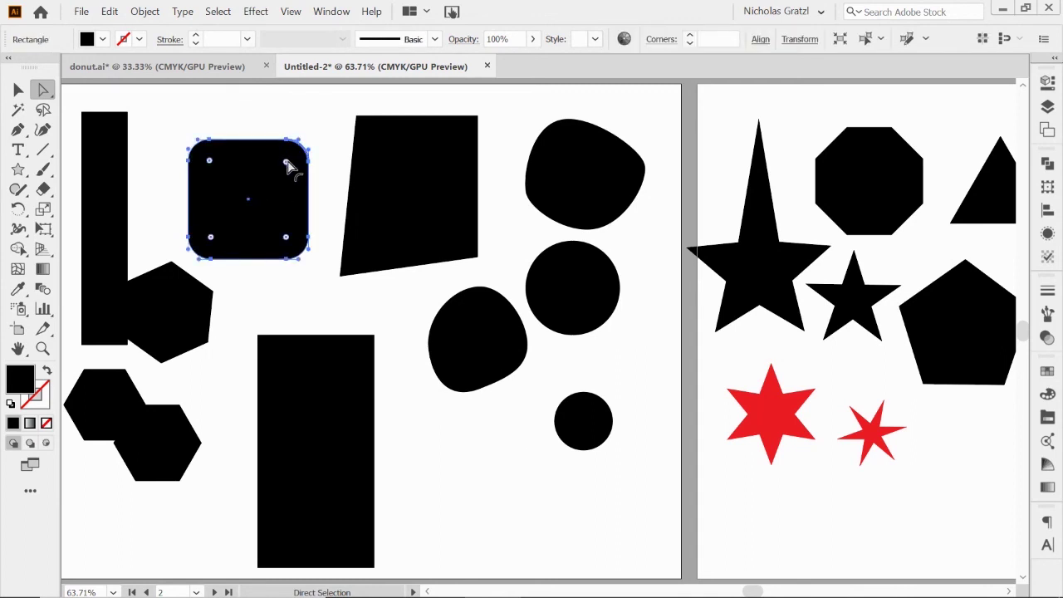
{"action": "left_click_drag", "start_coordinate": [289, 165], "coordinate": [338, 130]}
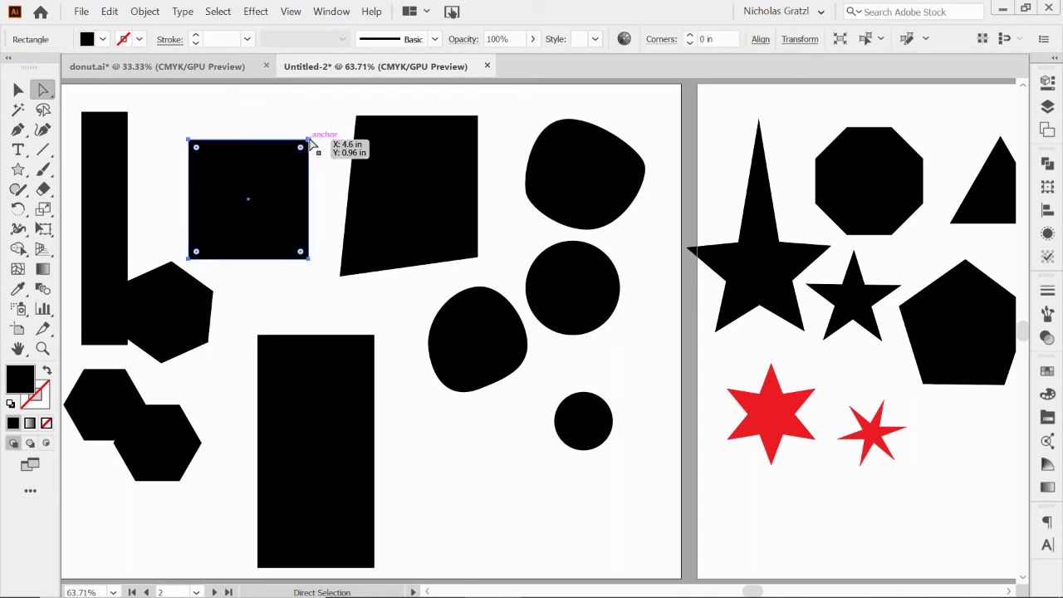
Step: Round only the square's upper-right corner to about 0.66 in and its lower-right corner to about 0.73 in, and deselect
{"action": "left_click", "coordinate": [308, 140]}
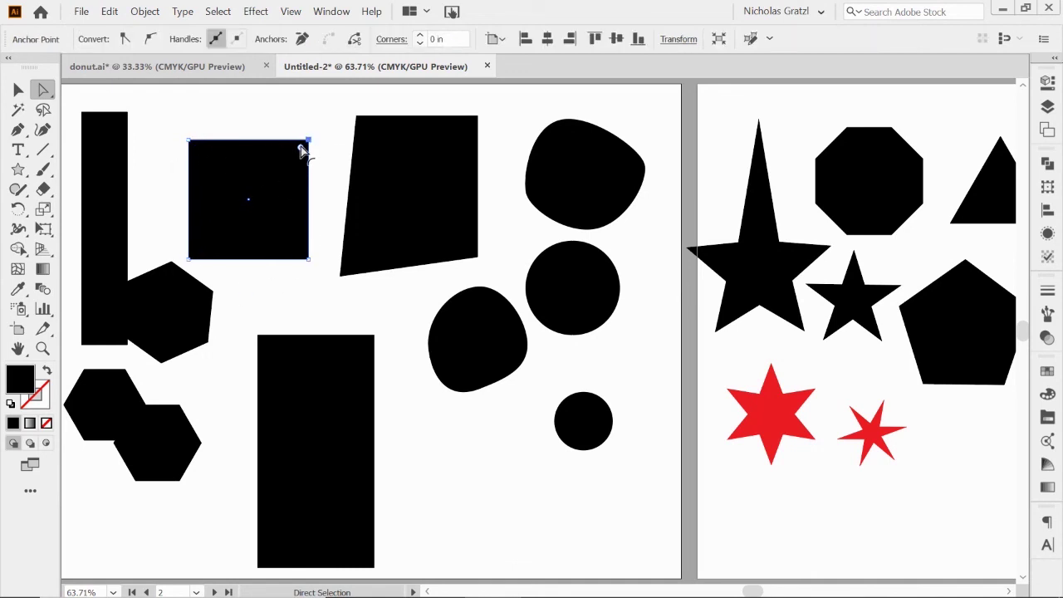
{"action": "left_click_drag", "start_coordinate": [302, 149], "coordinate": [272, 176]}
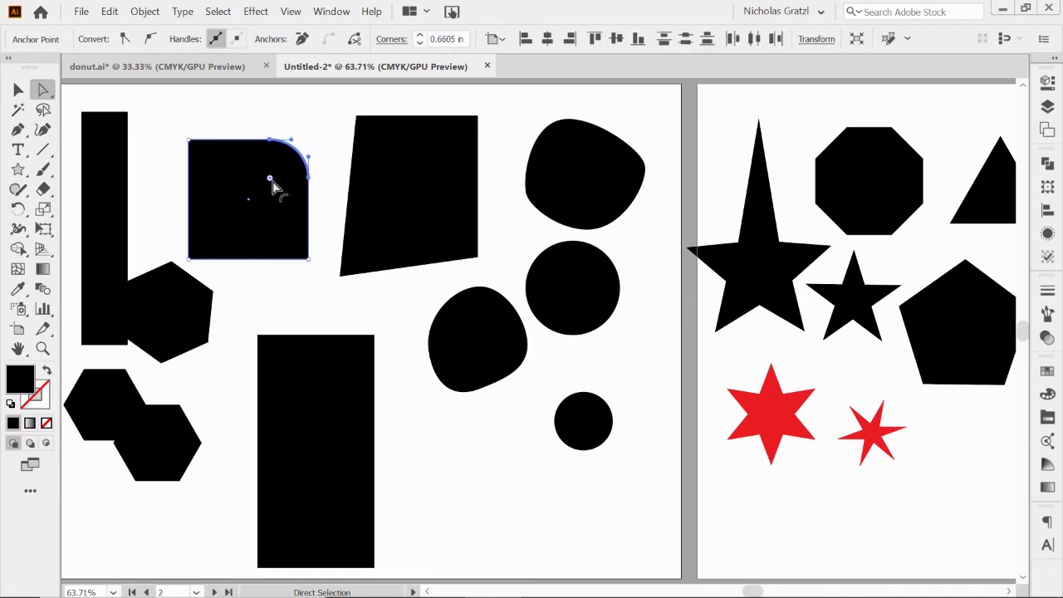
{"action": "left_click", "coordinate": [307, 258]}
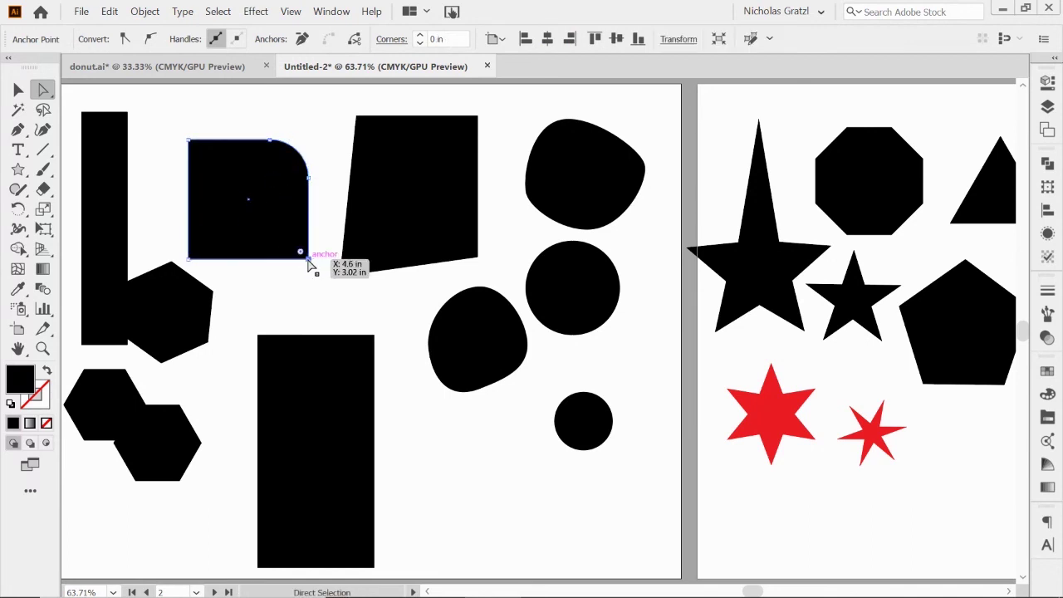
{"action": "left_click_drag", "start_coordinate": [302, 253], "coordinate": [262, 224]}
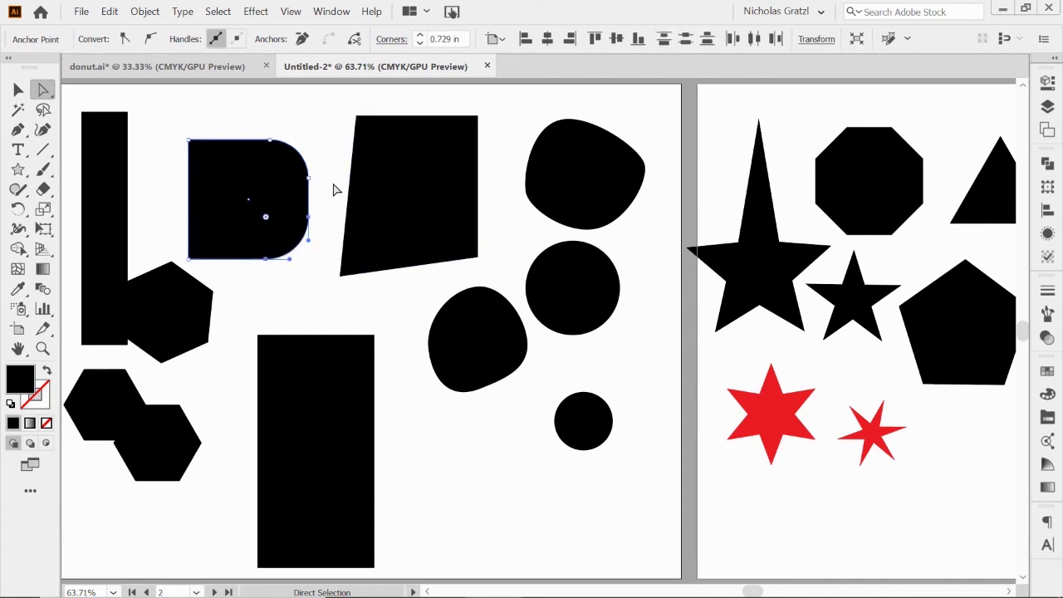
{"action": "left_click", "coordinate": [338, 190]}
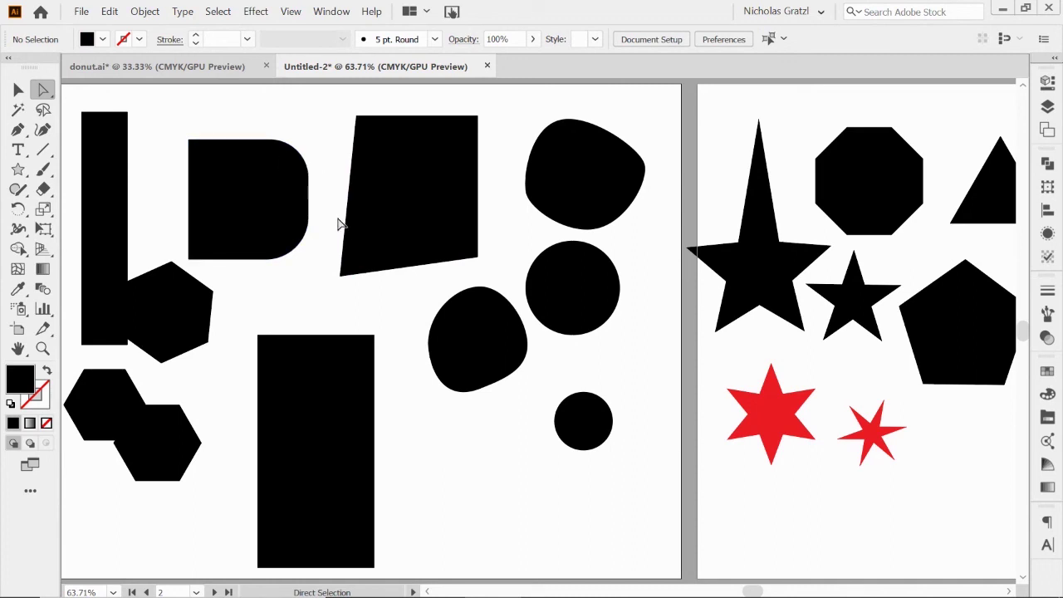
Step: Try rounding all of the octagon's corners to about 0.92 in on the third artboard, and undo the rounding
{"action": "left_click", "coordinate": [235, 178]}
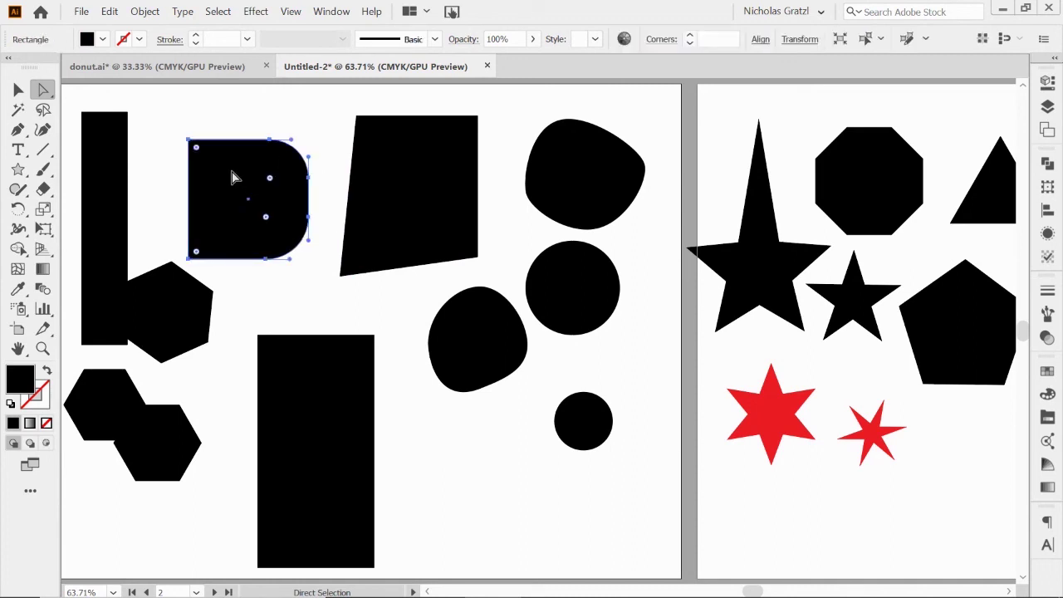
{"action": "scroll", "coordinate": [860, 167], "scroll_direction": "right", "scroll_amount": 5}
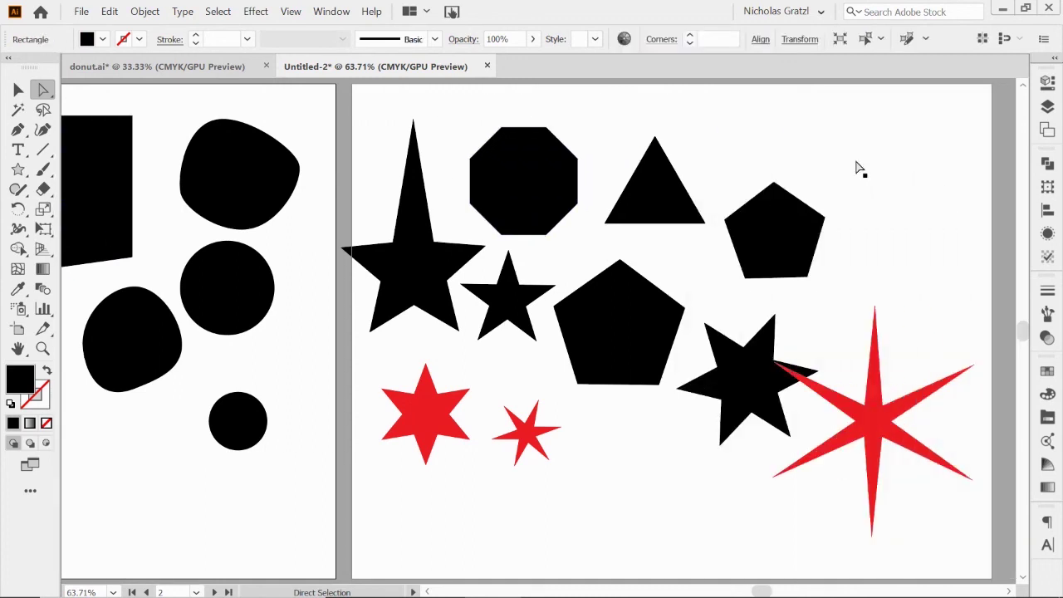
{"action": "left_click", "coordinate": [480, 171]}
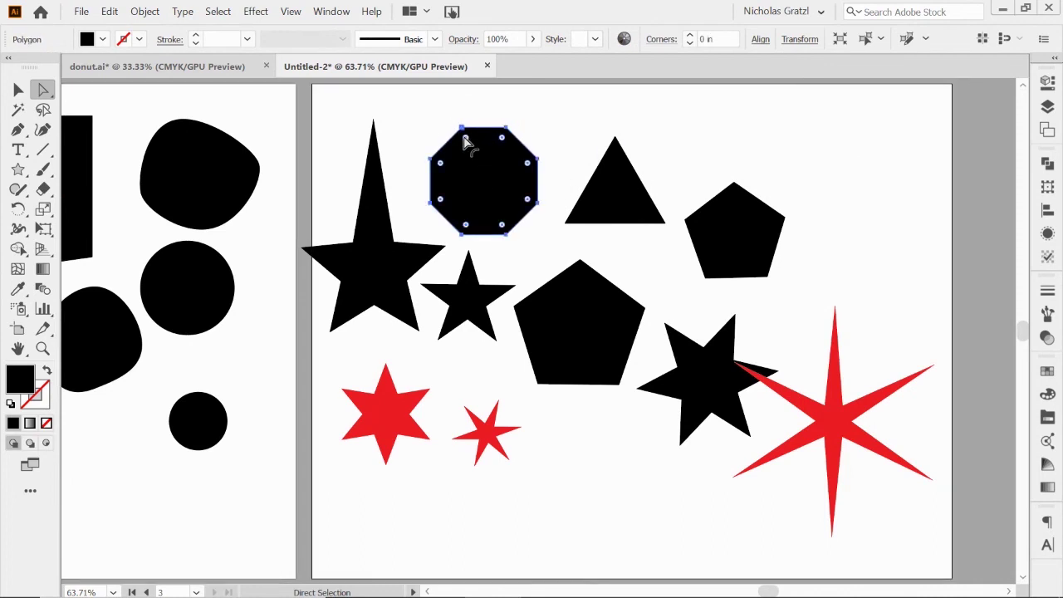
{"action": "left_click_drag", "start_coordinate": [465, 142], "coordinate": [548, 240]}
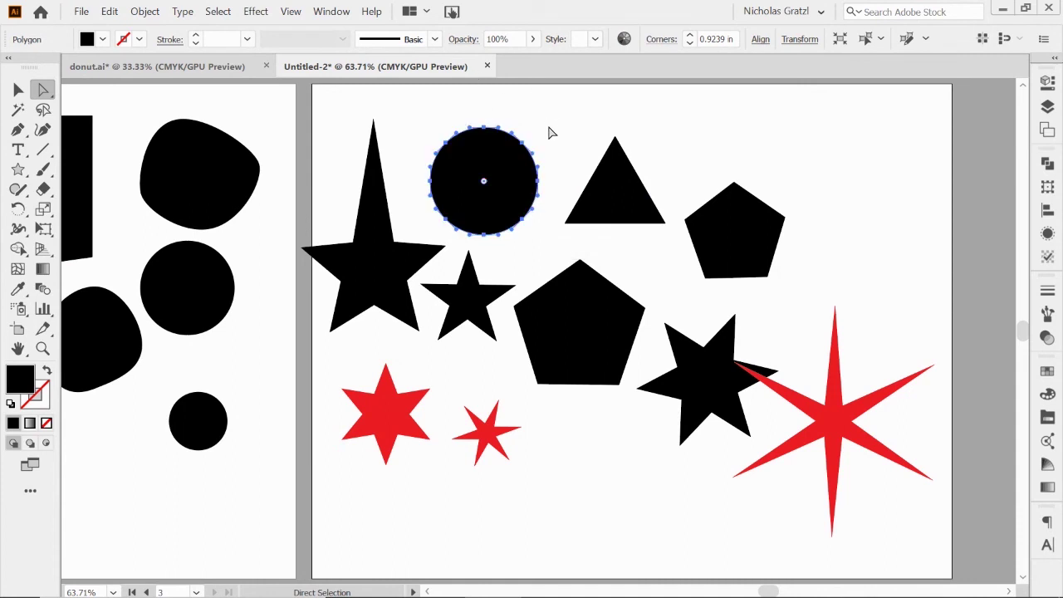
{"action": "key", "text": "ctrl+z"}
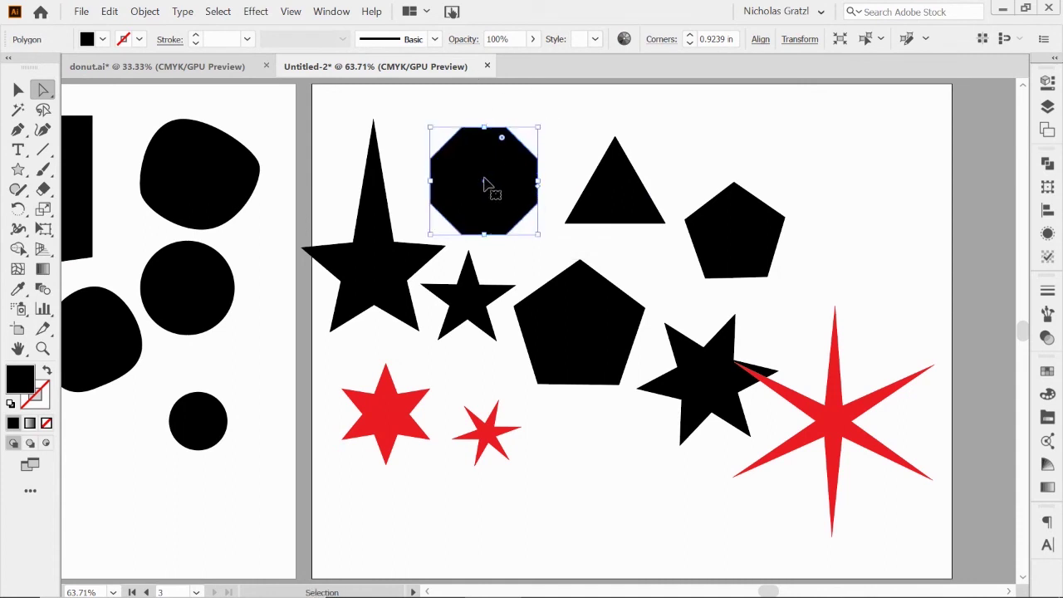
Step: Fully round only the octagon's two top corners and its upper-right side corner together, and deselect the shape
{"action": "left_click", "coordinate": [463, 131]}
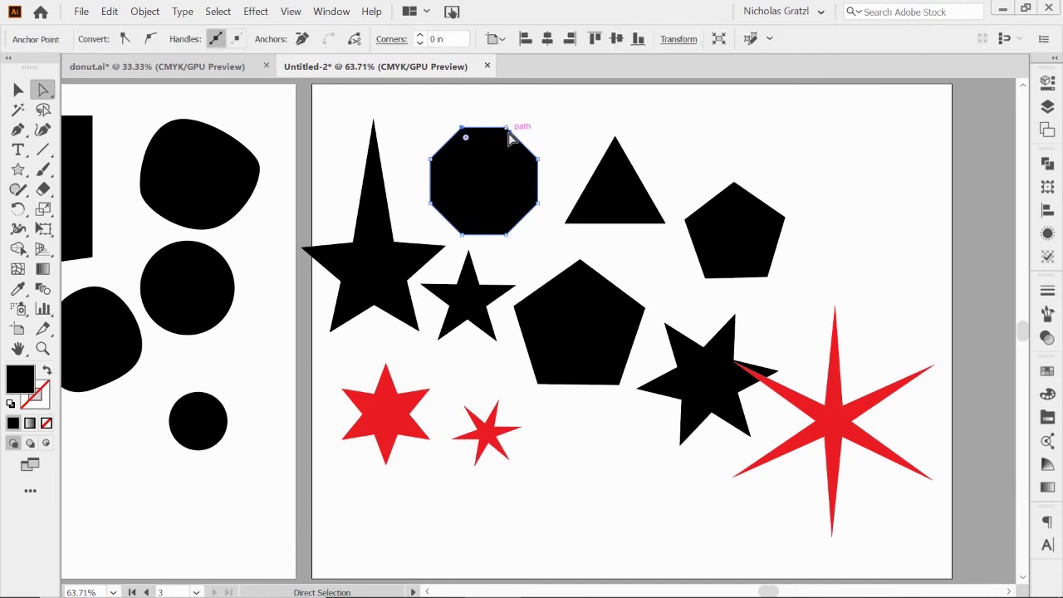
{"action": "left_click", "coordinate": [507, 132]}
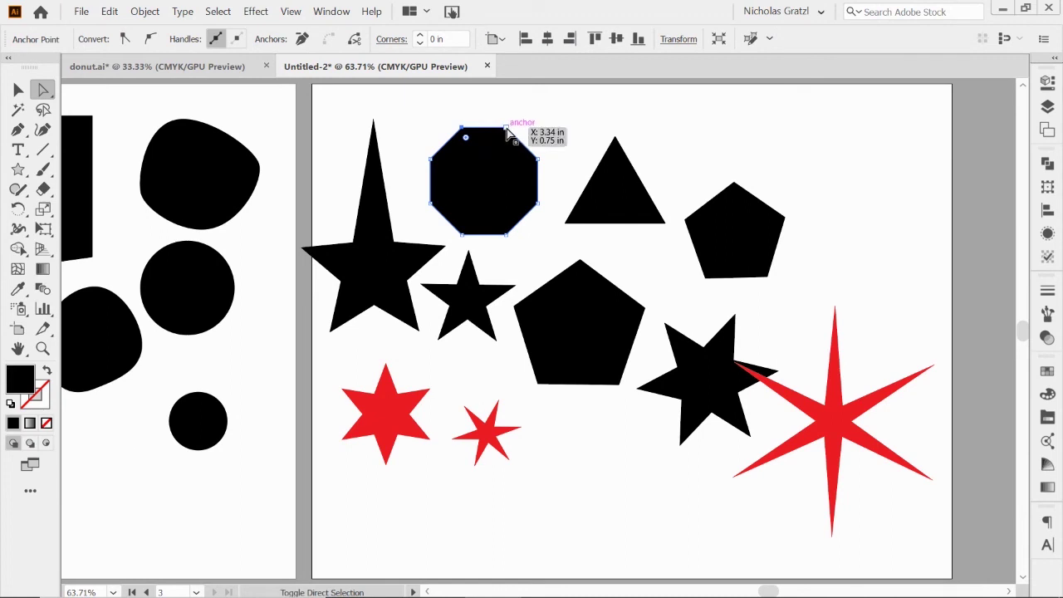
{"action": "left_click", "coordinate": [538, 160]}
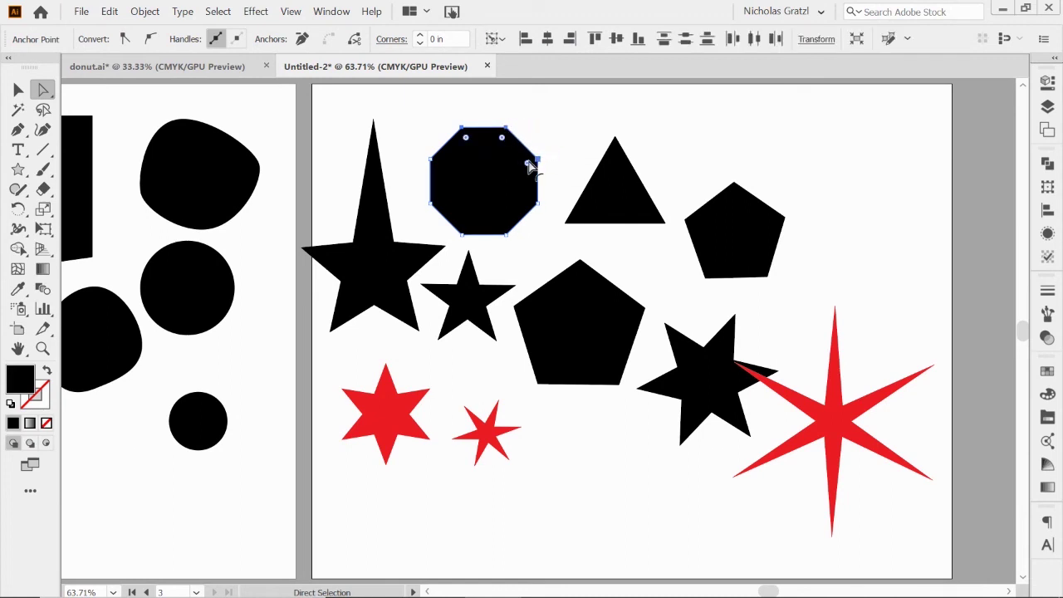
{"action": "left_click_drag", "start_coordinate": [528, 166], "coordinate": [466, 209]}
{"action": "key", "text": "v"}
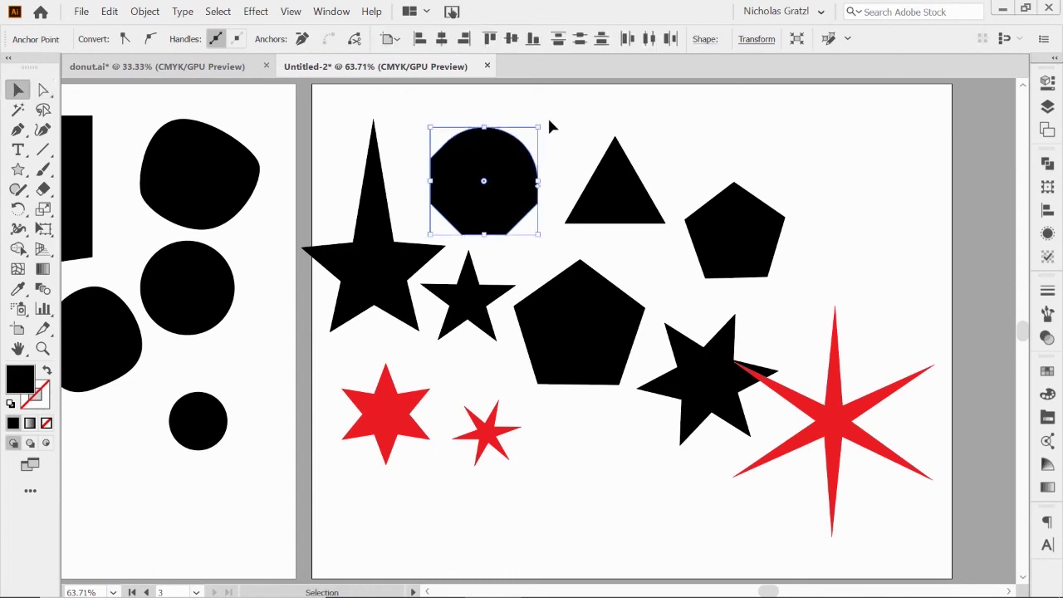
{"action": "left_click", "coordinate": [550, 126]}
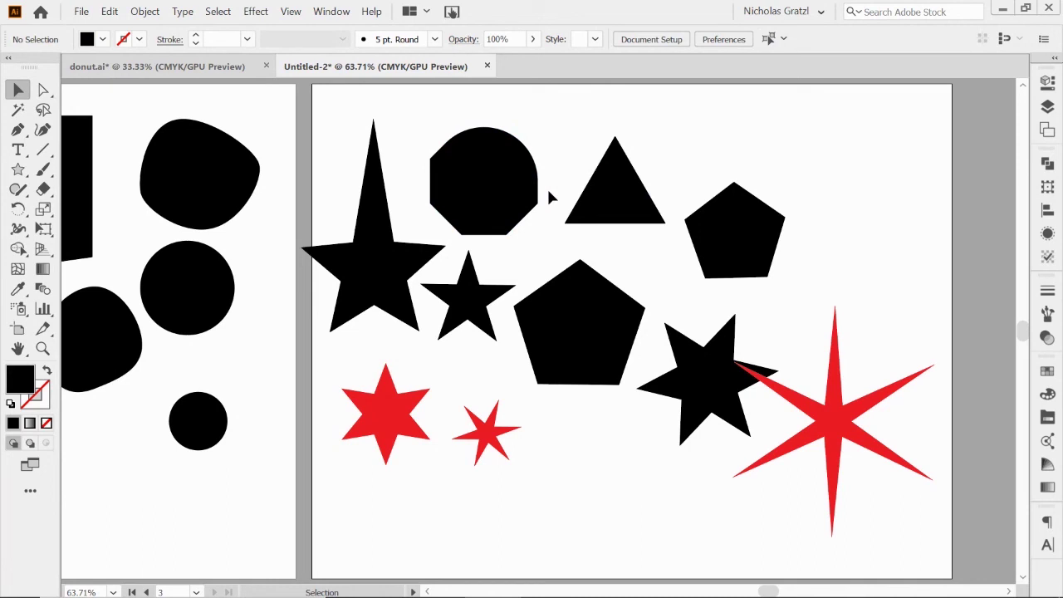
{"action": "key", "text": "ctrl+minus"}
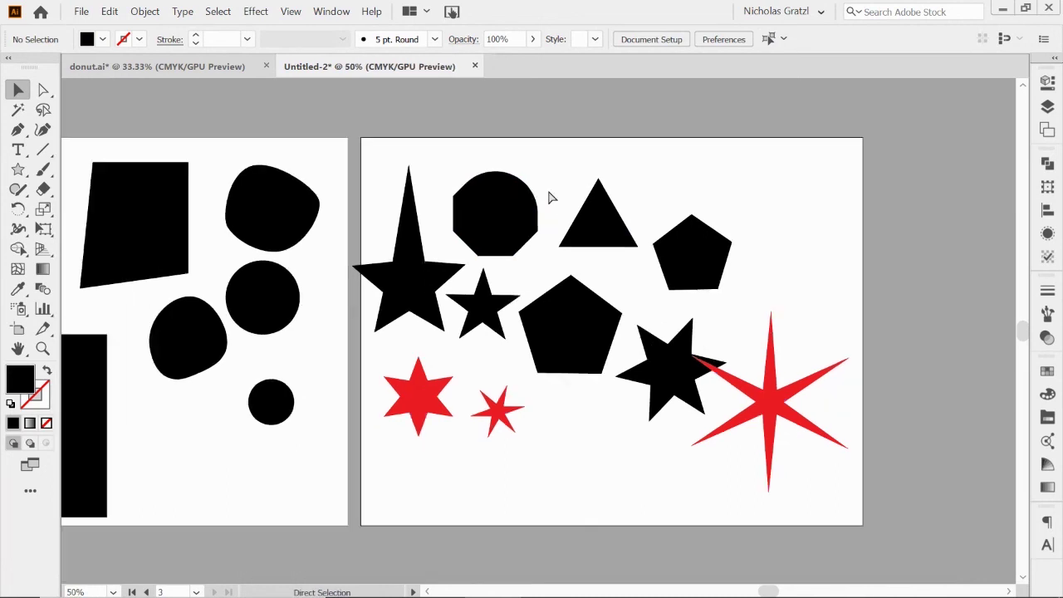
{"action": "key", "text": "ctrl+minus"}
{"action": "scroll", "coordinate": [339, 266], "scroll_direction": "left", "scroll_amount": 5}
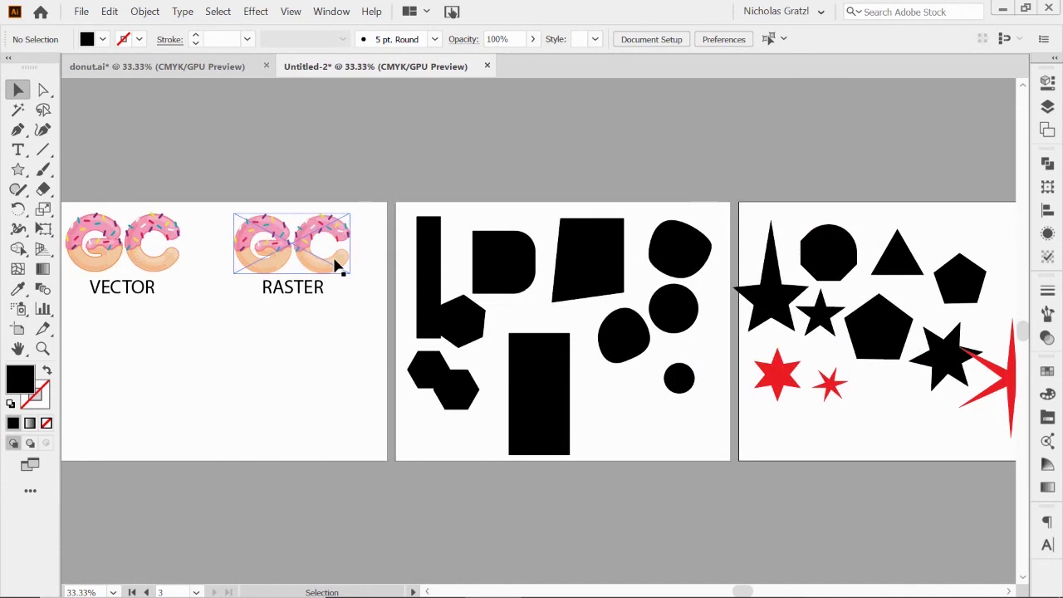
{"action": "scroll", "coordinate": [335, 266], "scroll_direction": "right", "scroll_amount": 4}
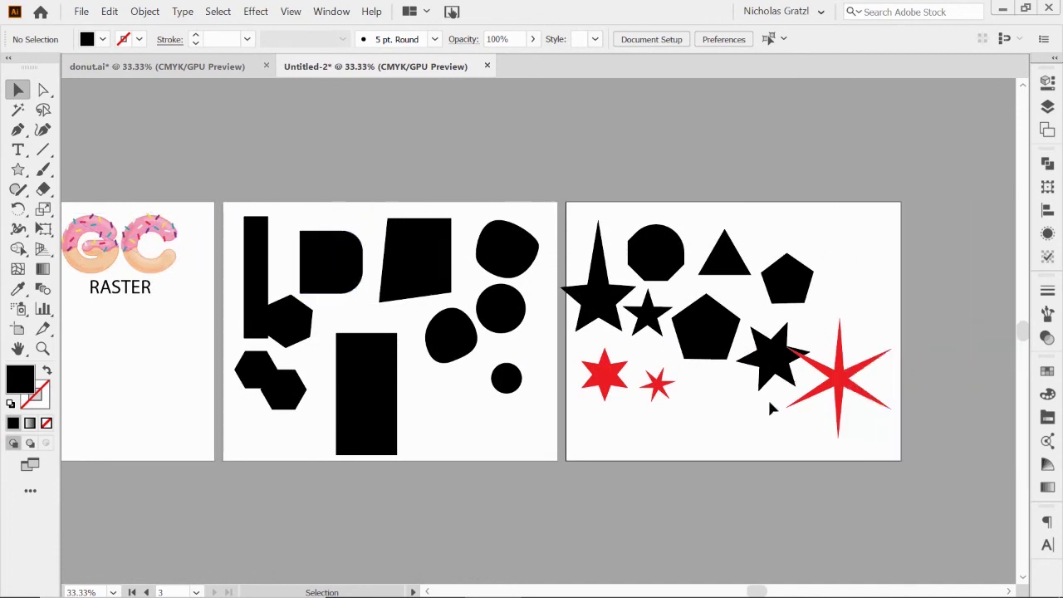